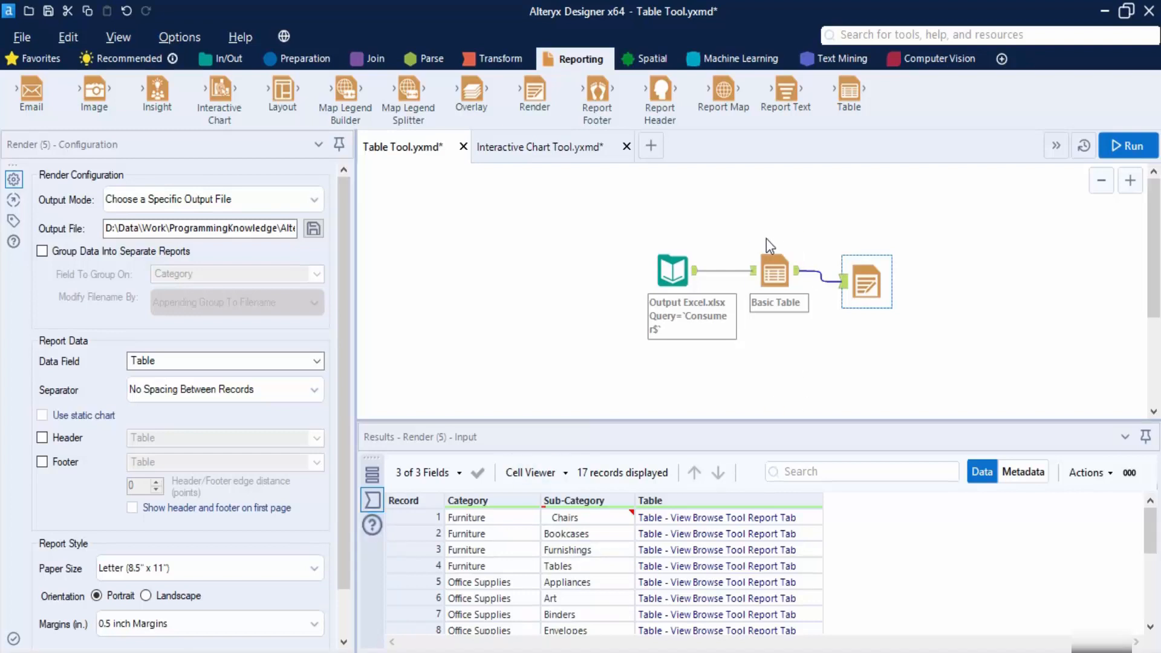
Step: Review the Sales bar graph style settings of the Basic Table tool and close them
{"action": "left_click", "coordinate": [773, 262]}
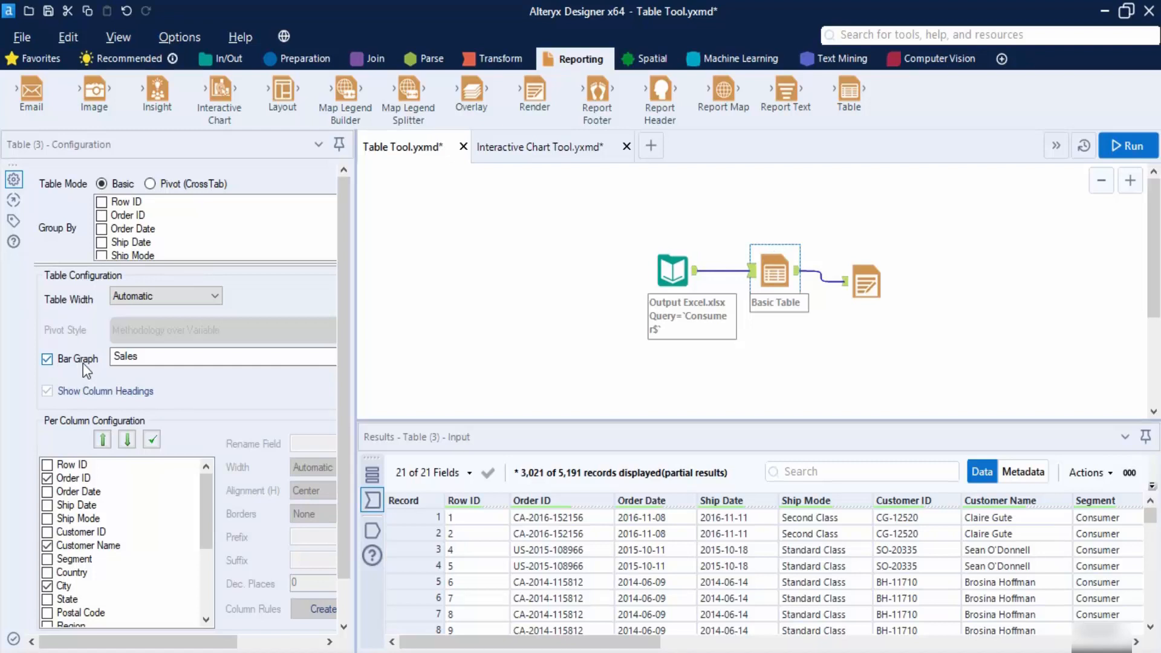
{"action": "left_click_drag", "start_coordinate": [153, 643], "coordinate": [289, 639]}
{"action": "left_click", "coordinate": [278, 351]}
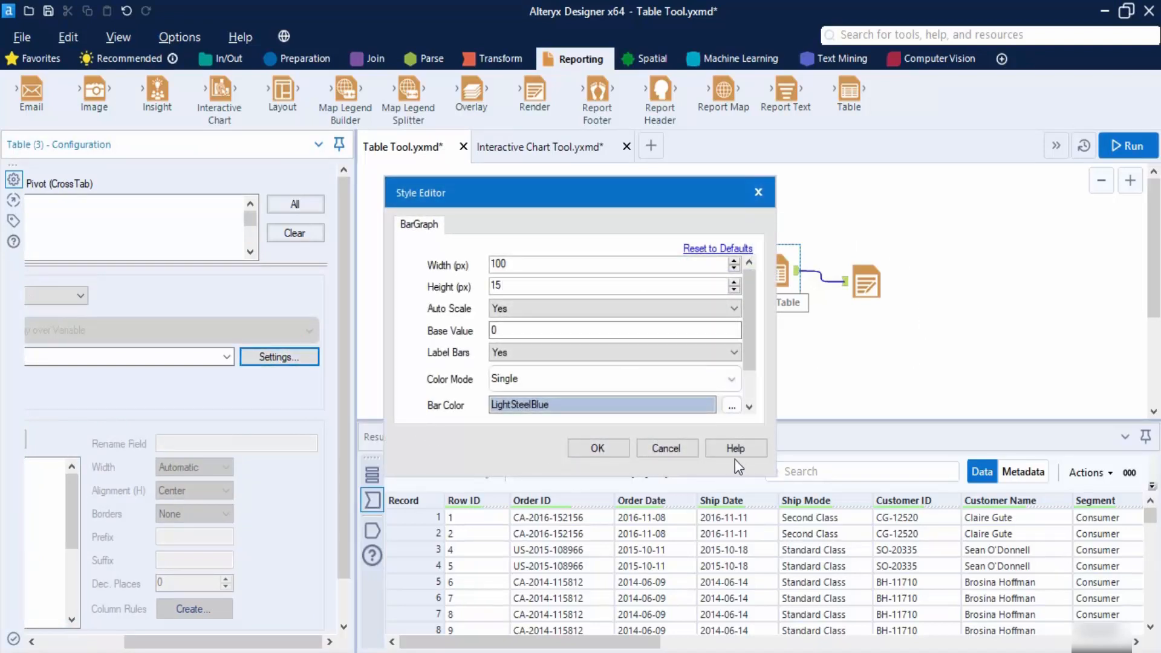
{"action": "left_click", "coordinate": [757, 193]}
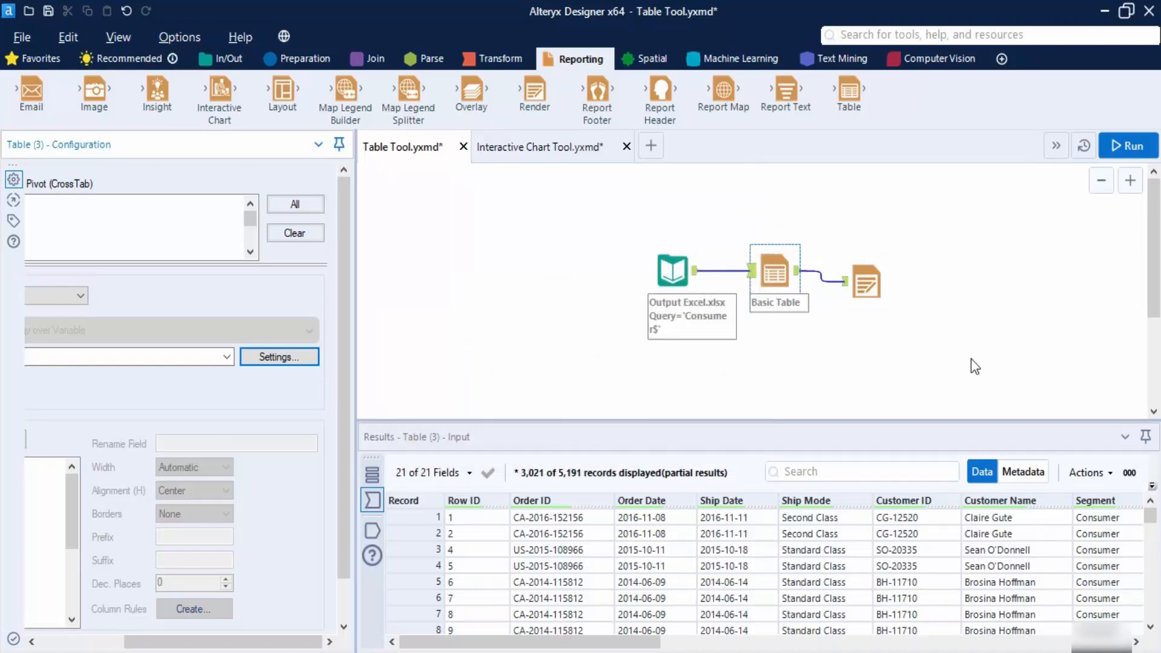
Step: Open the rendered chart.pdf in Adobe Acrobat Reader, examine the sales highlights and per-row bar graphs across its first pages, and close it
{"action": "left_click", "coordinate": [871, 284]}
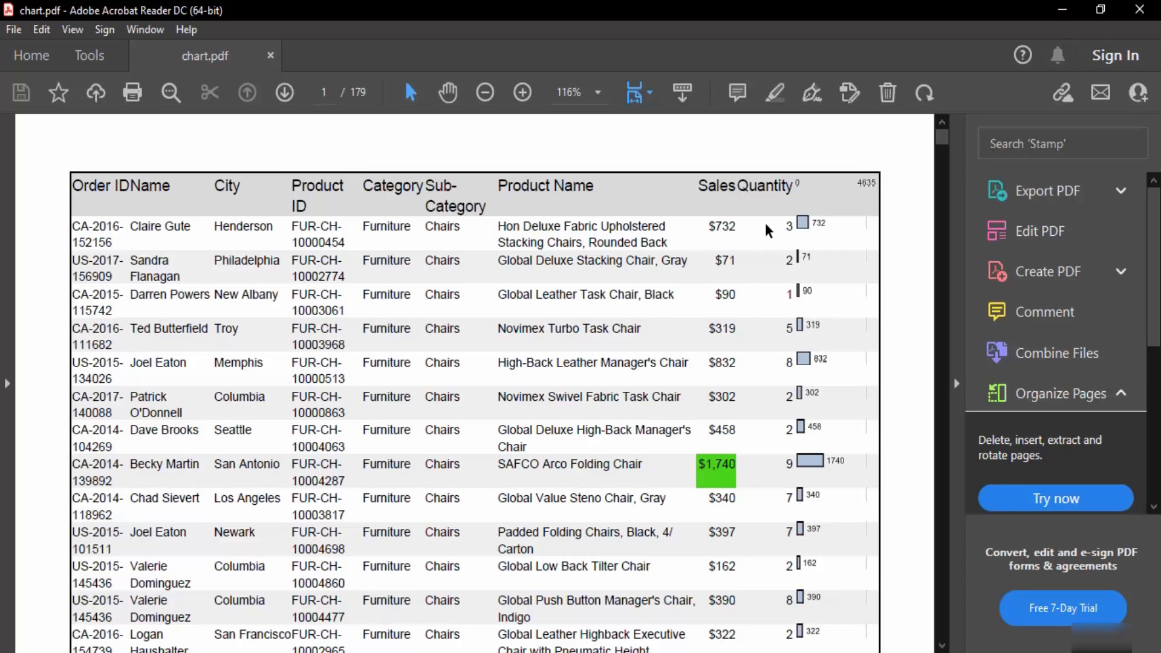
{"action": "left_click_drag", "start_coordinate": [786, 221], "coordinate": [779, 507]}
{"action": "left_click", "coordinate": [868, 262]}
{"action": "left_click", "coordinate": [800, 228]}
{"action": "scroll", "coordinate": [837, 398], "scroll_direction": "down", "scroll_amount": 4}
{"action": "scroll", "coordinate": [841, 400], "scroll_direction": "down", "scroll_amount": 7}
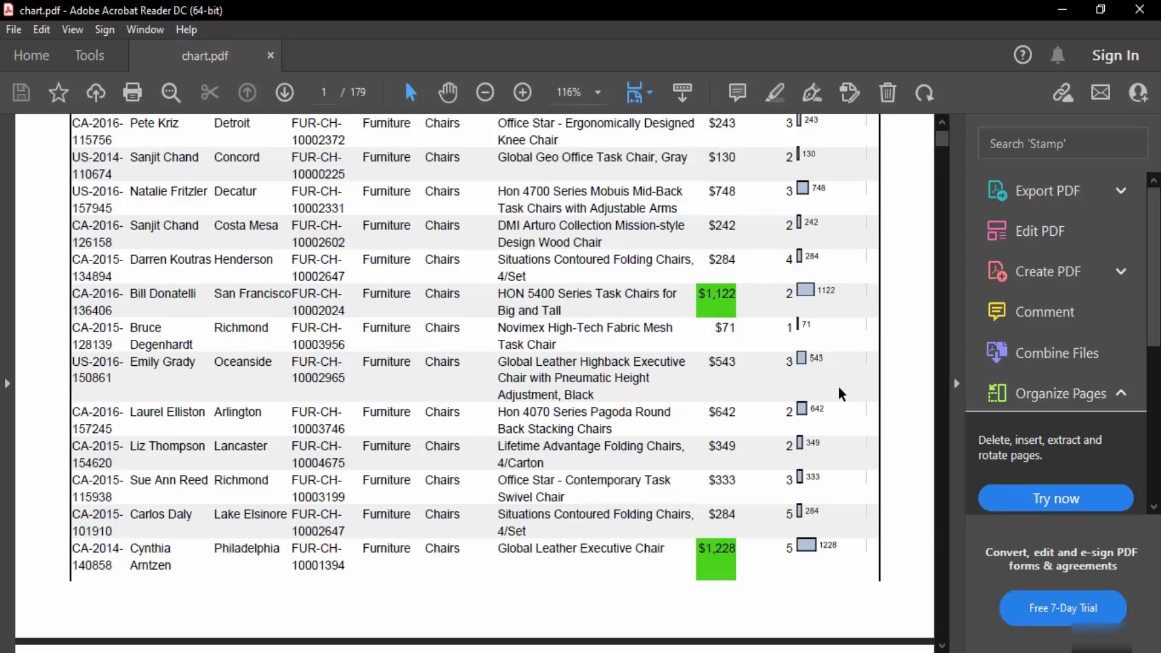
{"action": "scroll", "coordinate": [838, 394], "scroll_direction": "down", "scroll_amount": 10}
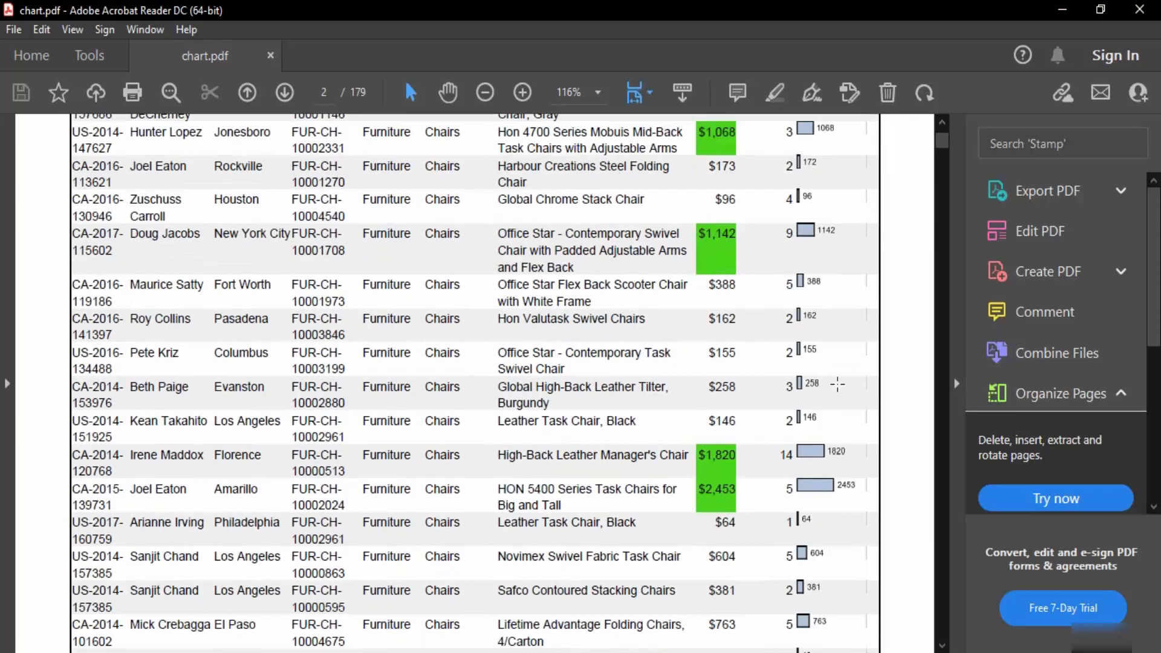
{"action": "scroll", "coordinate": [837, 384], "scroll_direction": "down", "scroll_amount": 5}
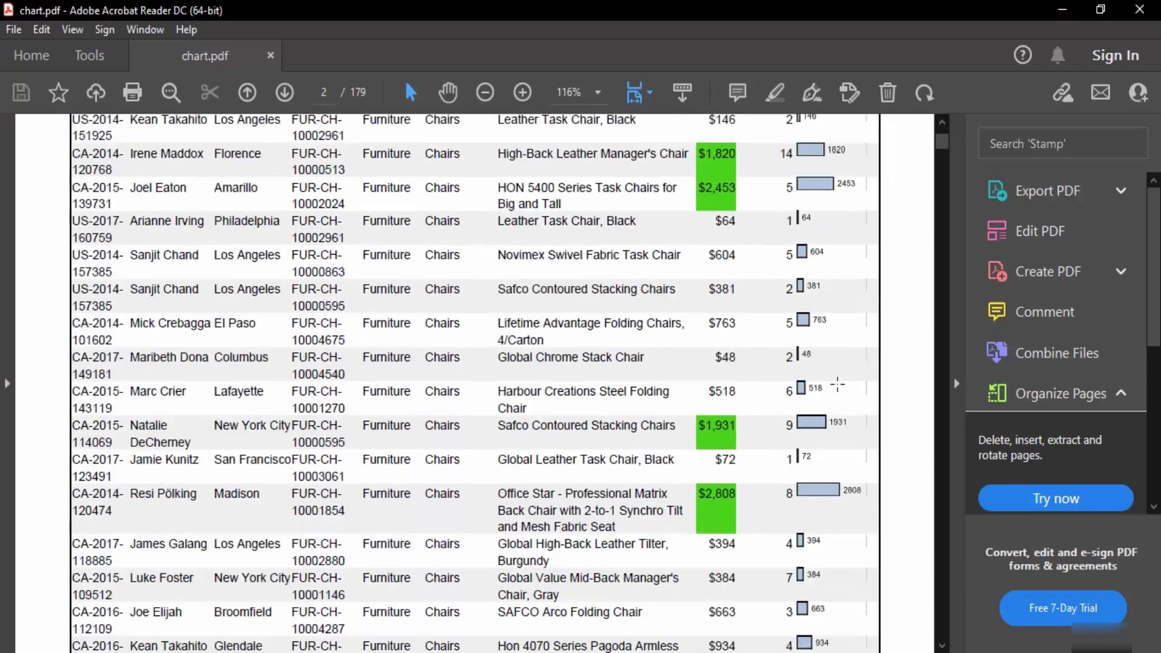
{"action": "scroll", "coordinate": [837, 384], "scroll_direction": "down", "scroll_amount": 6}
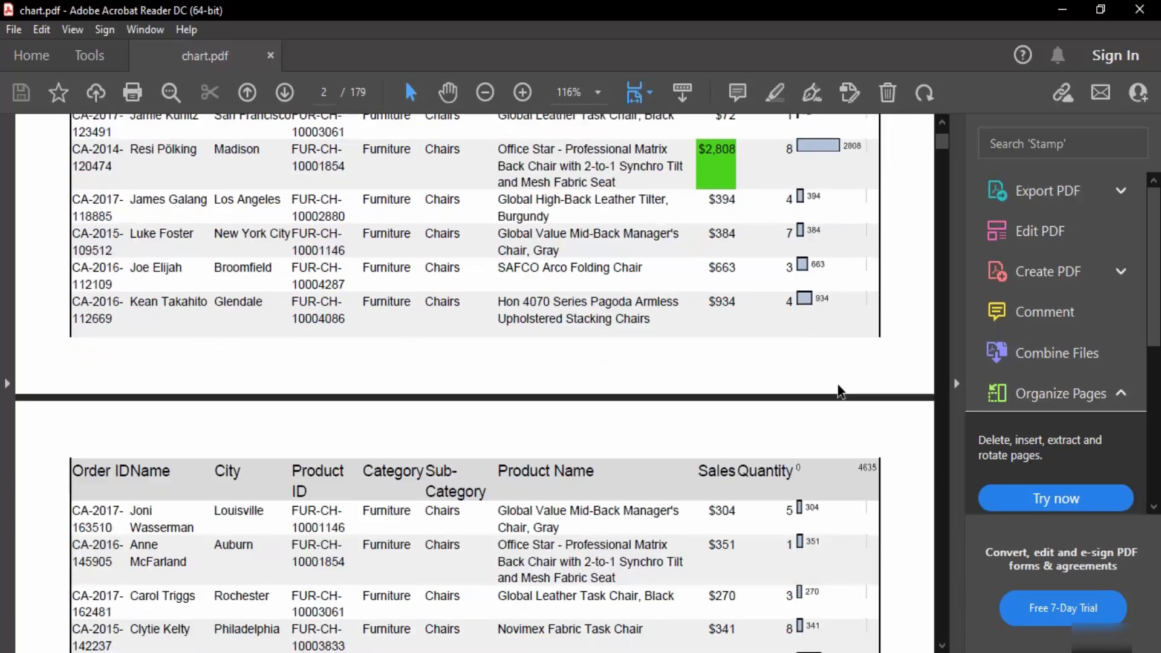
{"action": "scroll", "coordinate": [838, 393], "scroll_direction": "down", "scroll_amount": 6}
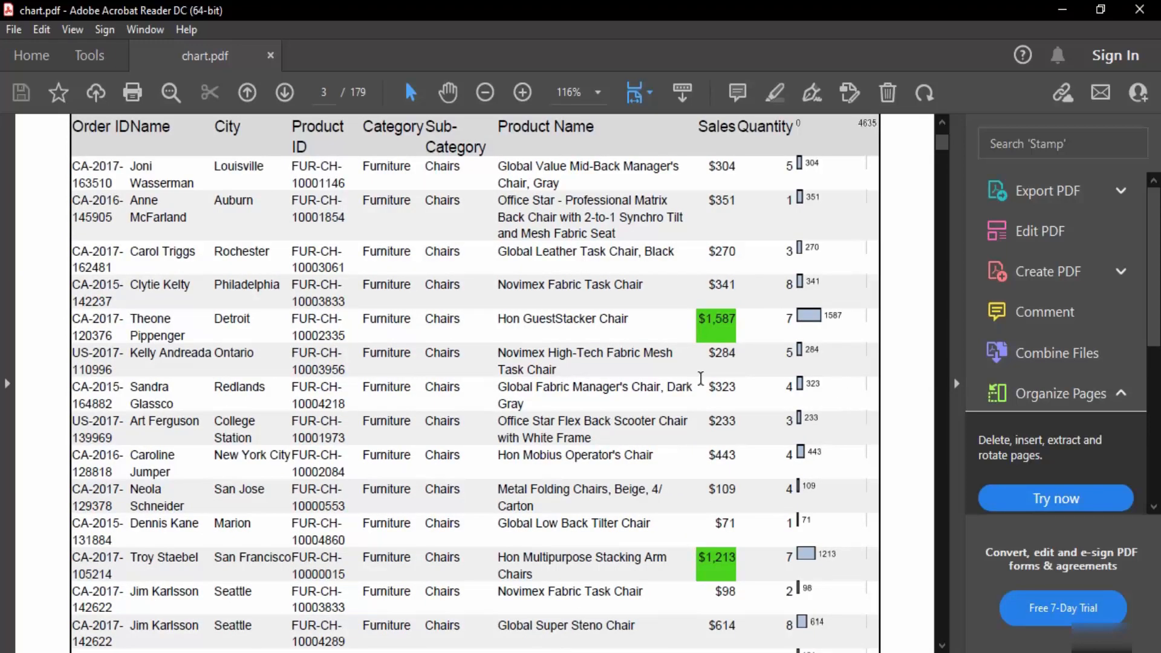
{"action": "scroll", "coordinate": [767, 312], "scroll_direction": "down", "scroll_amount": 13}
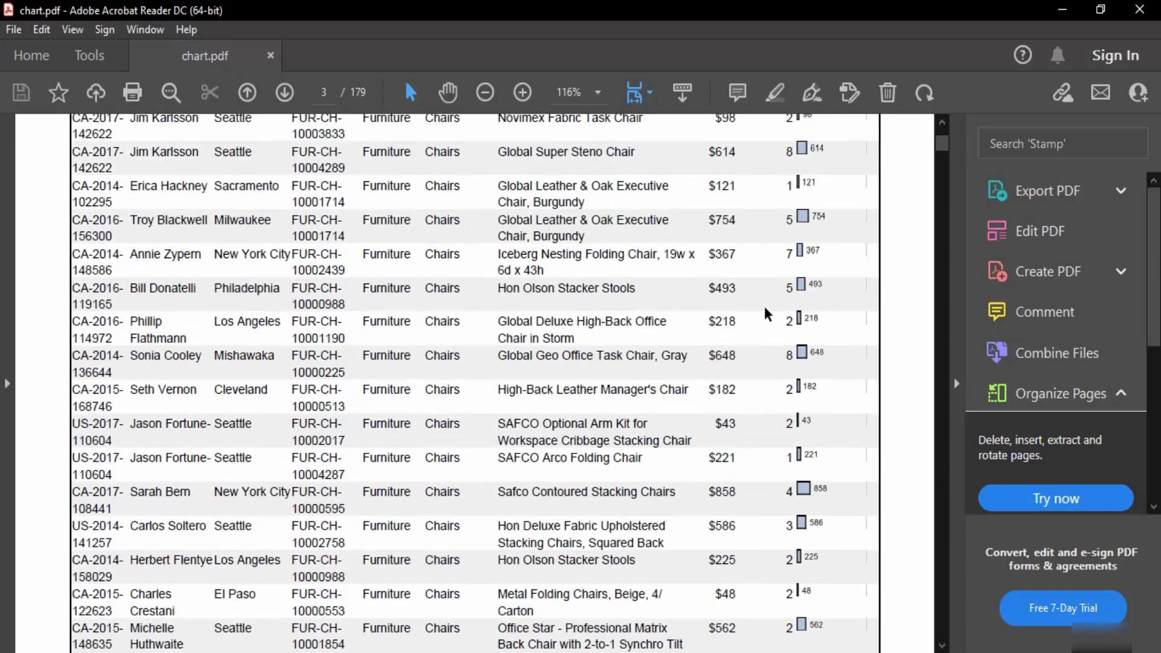
{"action": "scroll", "coordinate": [767, 312], "scroll_direction": "up", "scroll_amount": 4}
{"action": "scroll", "coordinate": [766, 312], "scroll_direction": "up", "scroll_amount": 7}
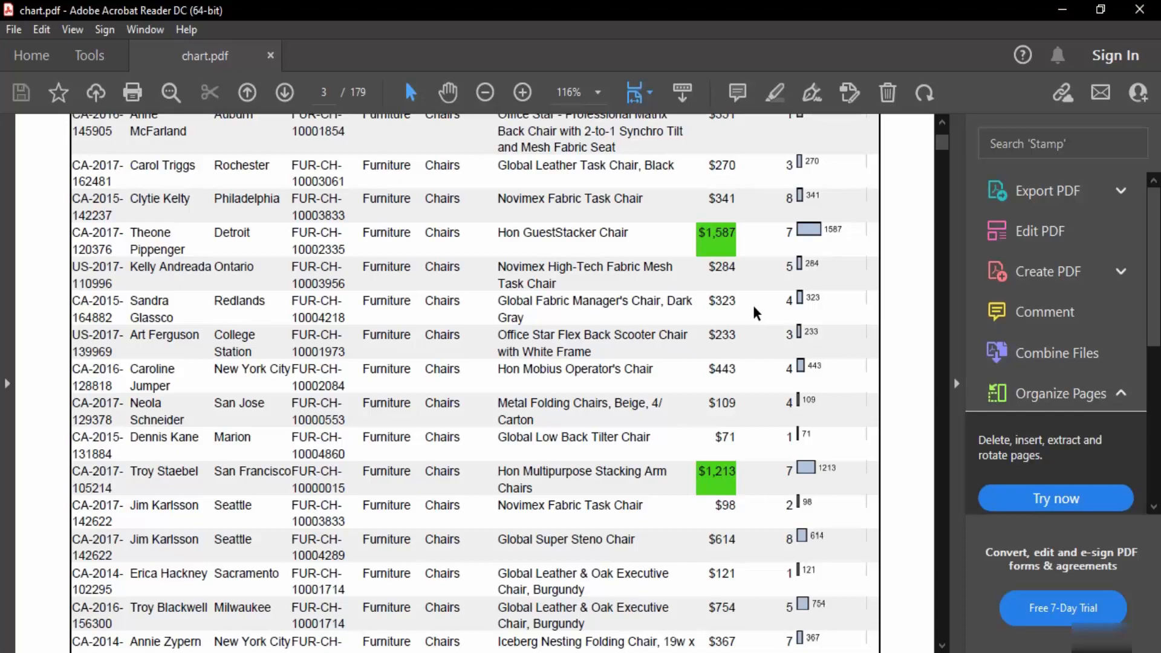
{"action": "left_click", "coordinate": [1140, 9]}
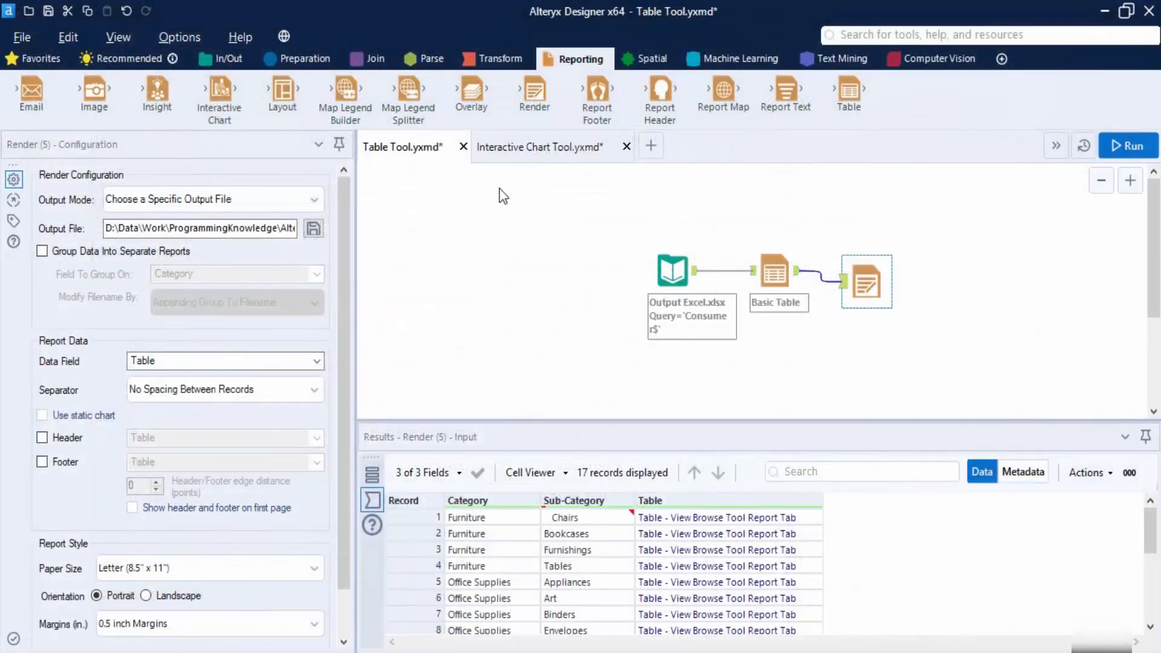
Step: Save the Table Tool workflow and close it
{"action": "left_click", "coordinate": [459, 198]}
{"action": "key", "text": "ctrl+s"}
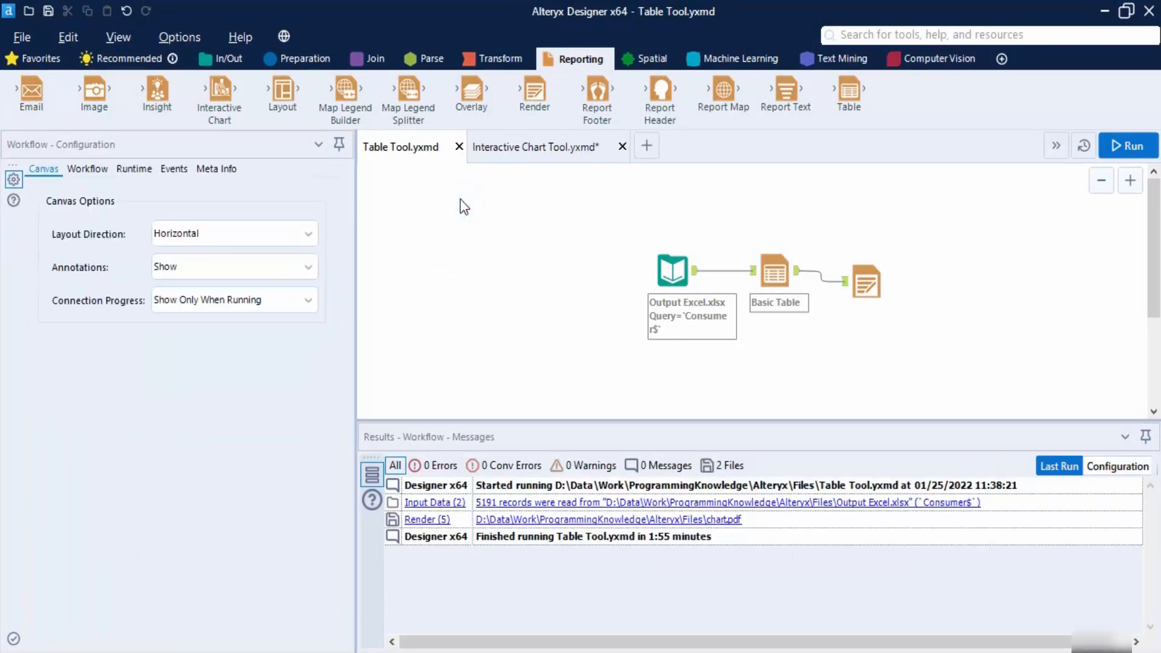
{"action": "left_click", "coordinate": [460, 147]}
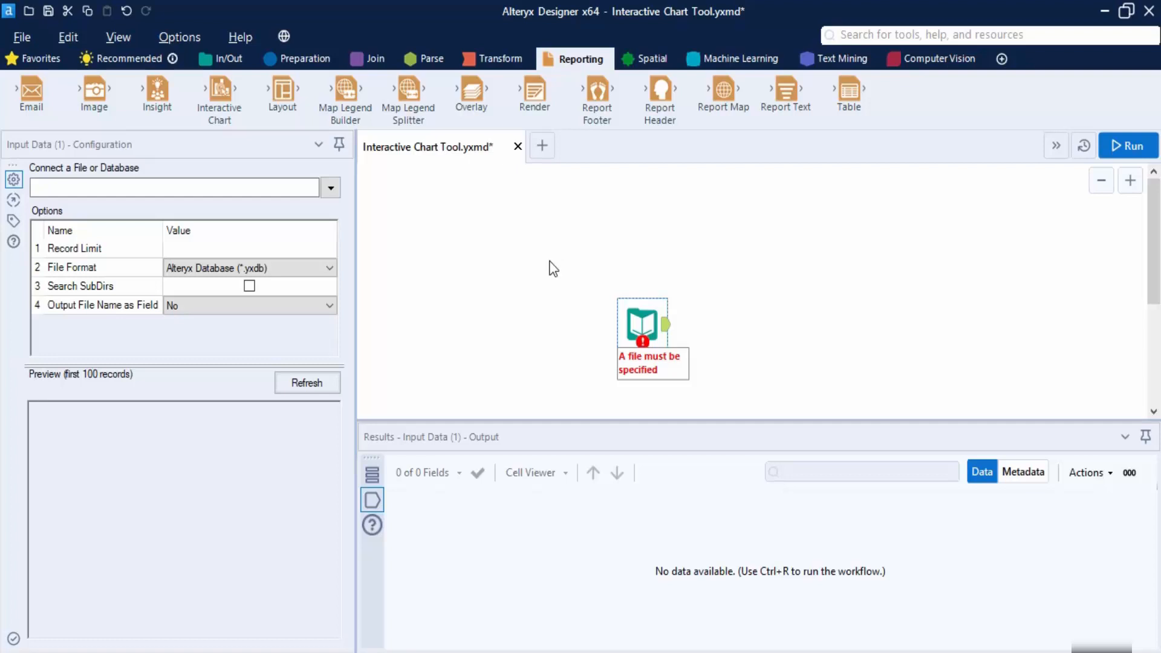
Step: Move the Input Data tool toward the upper part of the canvas and connect it to the named range Scores in Scores.xlsx
{"action": "left_click_drag", "start_coordinate": [638, 314], "coordinate": [569, 240]}
{"action": "left_click", "coordinate": [334, 188]}
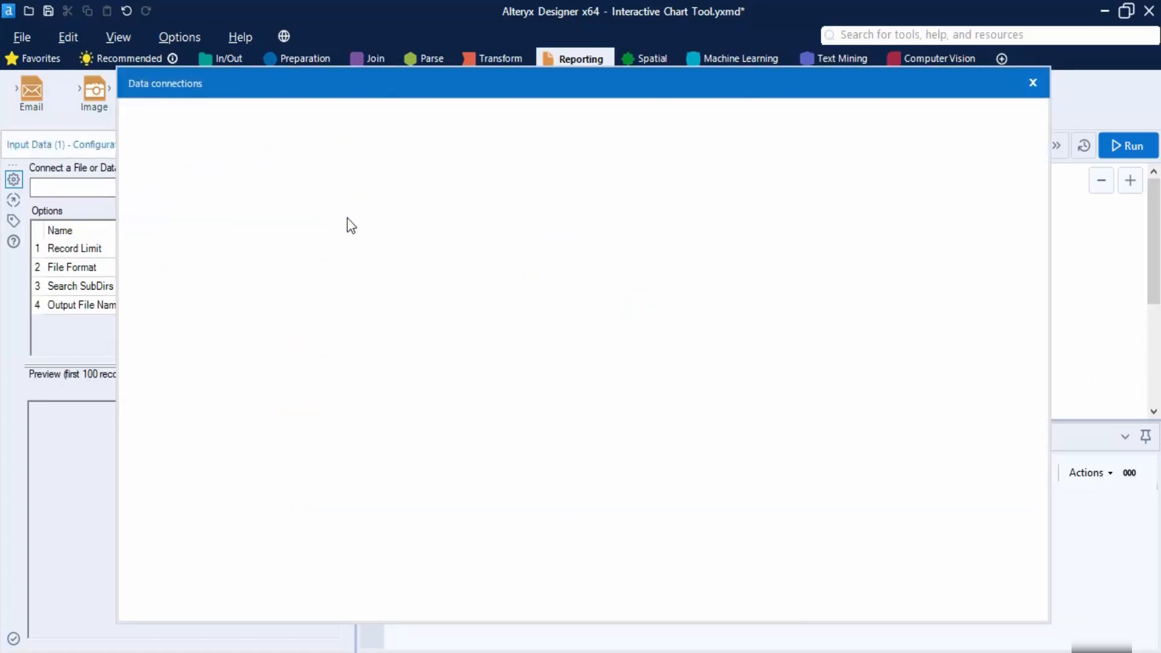
{"action": "left_click", "coordinate": [562, 225]}
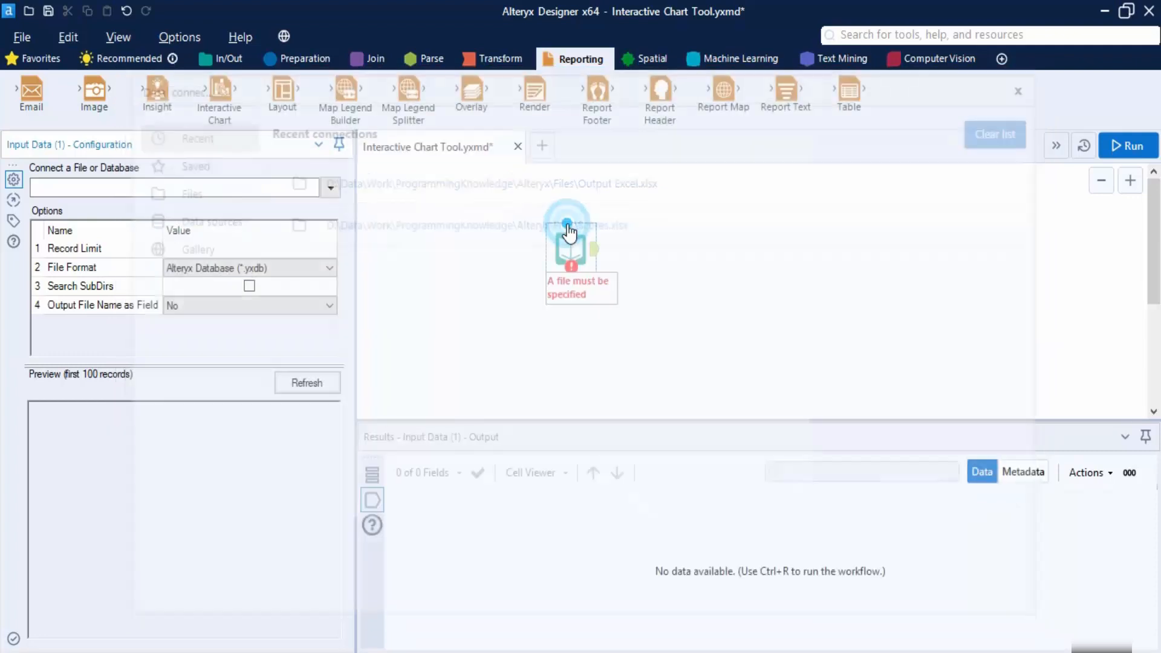
{"action": "left_click", "coordinate": [377, 307]}
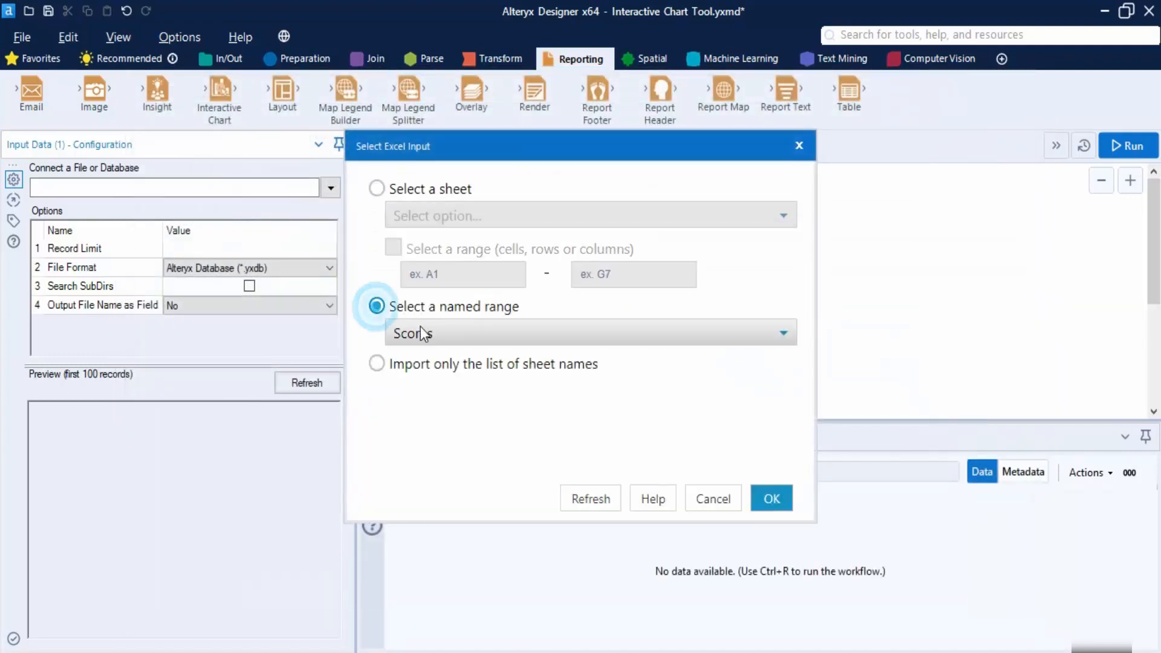
{"action": "left_click", "coordinate": [771, 498]}
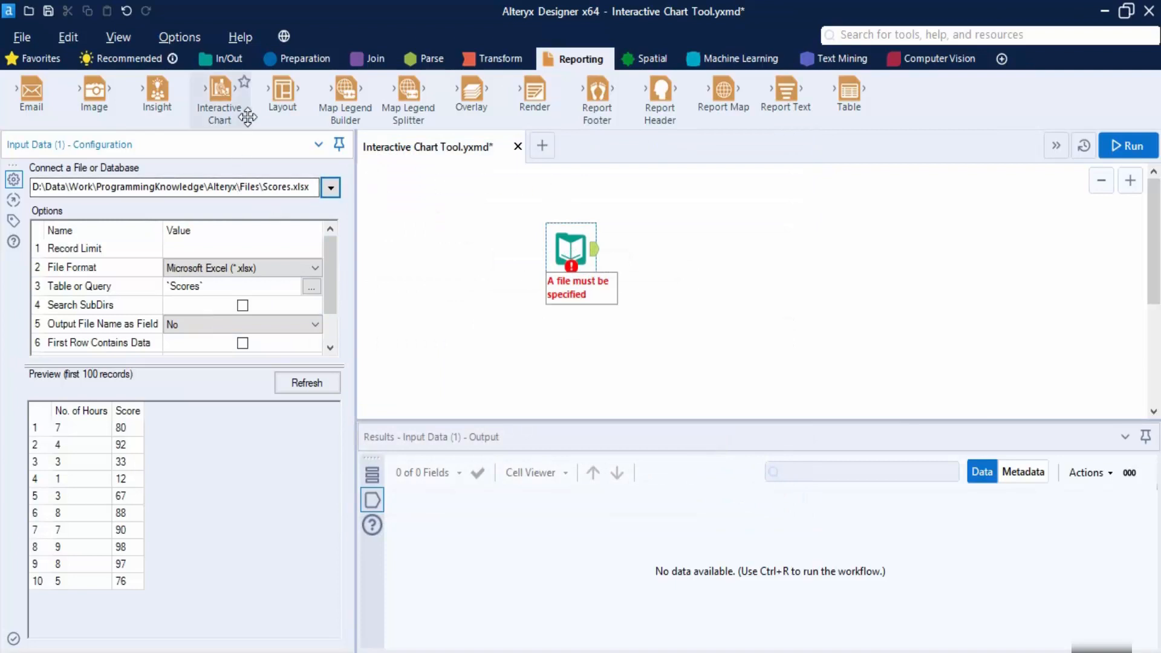
Step: Add an Interactive Chart tool connected to the Scores.xlsx input and open its chart configuration
{"action": "left_click_drag", "start_coordinate": [221, 94], "coordinate": [675, 244]}
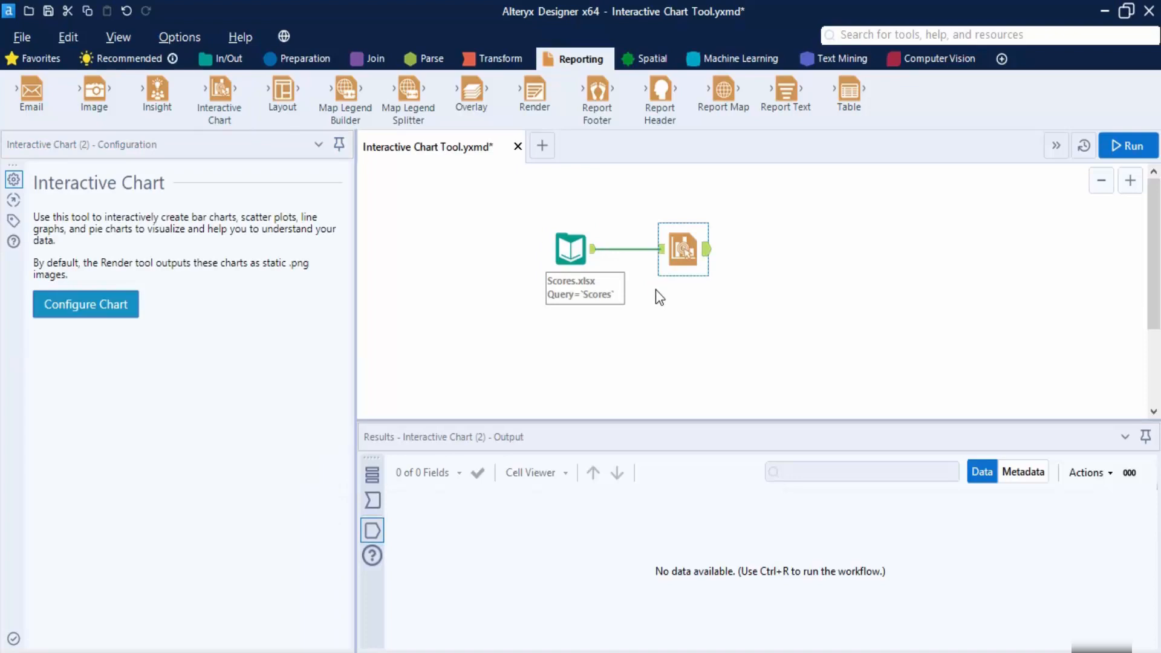
{"action": "left_click", "coordinate": [115, 307]}
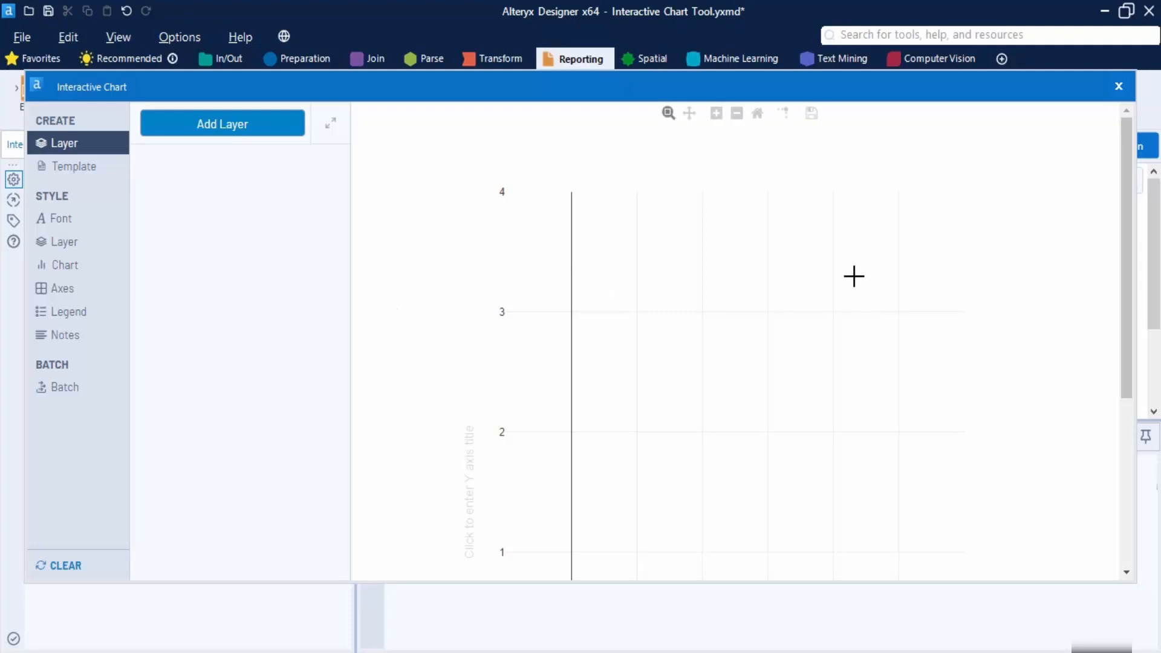
{"action": "scroll", "coordinate": [764, 525], "scroll_direction": "down", "scroll_amount": 10}
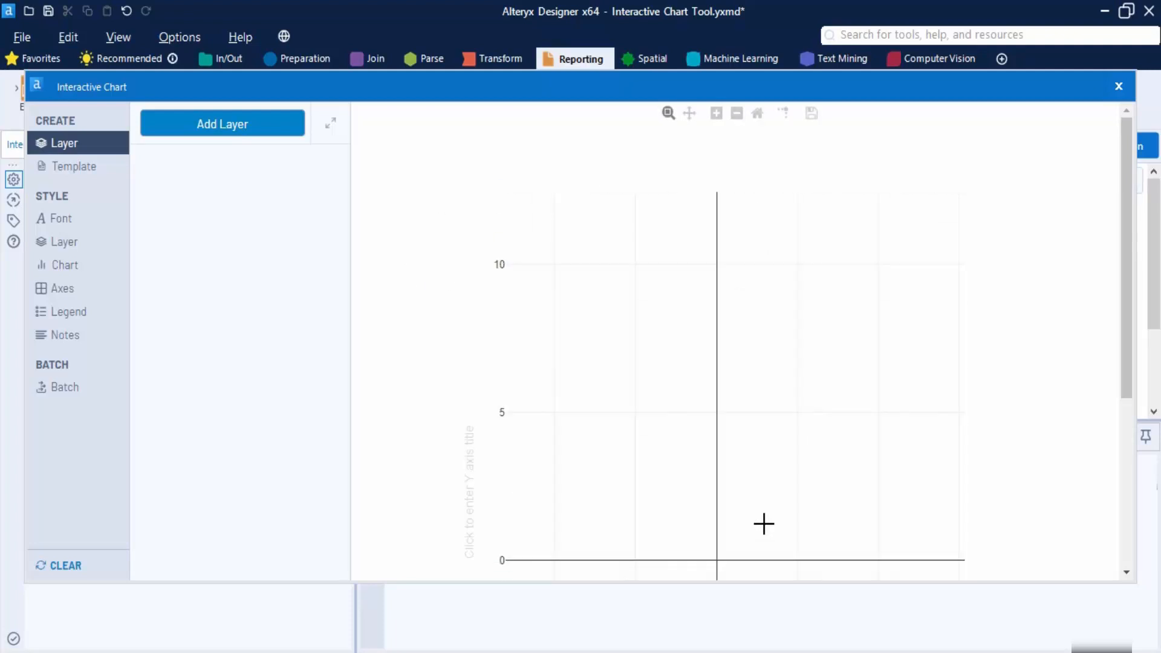
{"action": "scroll", "coordinate": [764, 525], "scroll_direction": "down", "scroll_amount": 4}
{"action": "scroll", "coordinate": [764, 524], "scroll_direction": "up", "scroll_amount": 8}
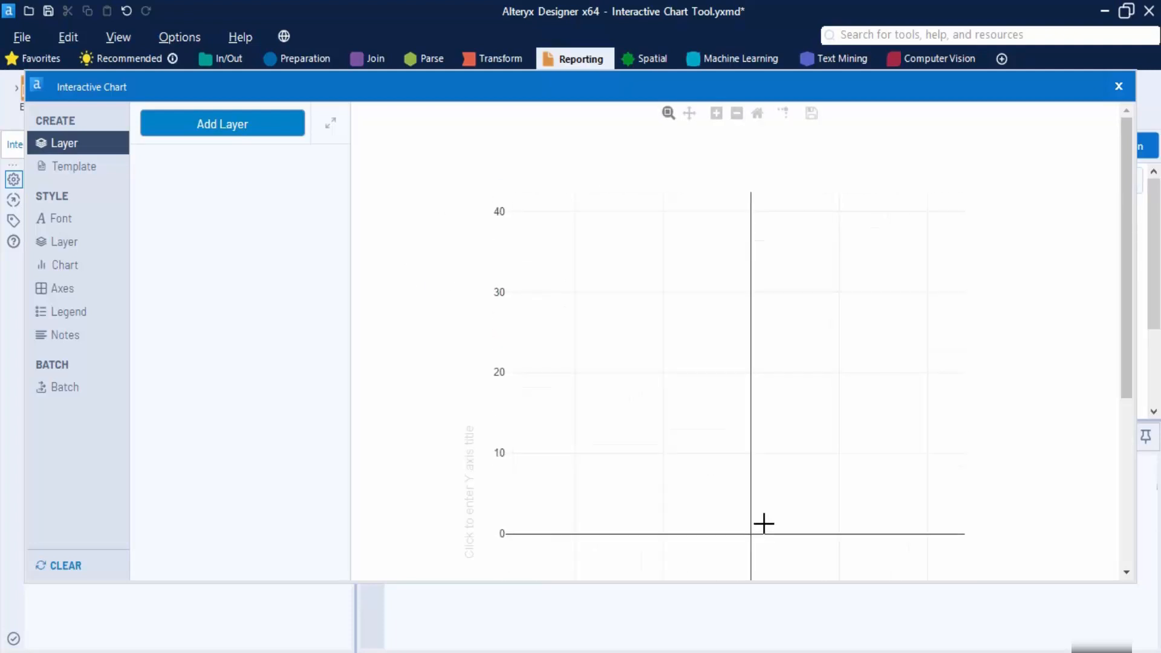
{"action": "scroll", "coordinate": [763, 524], "scroll_direction": "up", "scroll_amount": 8}
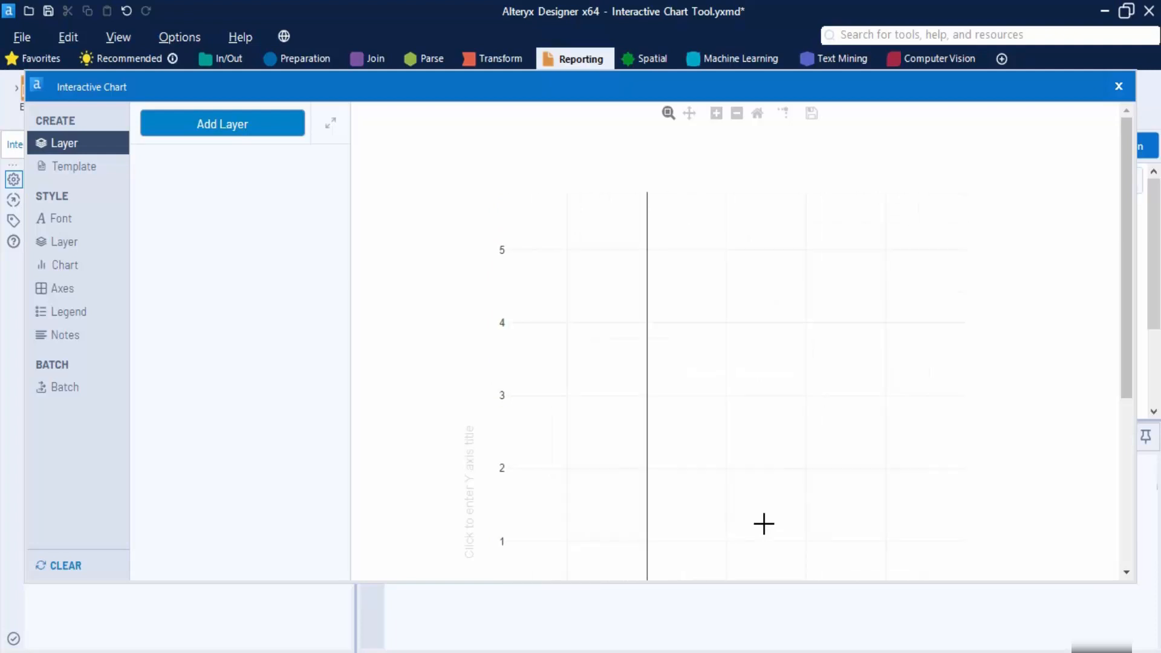
{"action": "scroll", "coordinate": [764, 524], "scroll_direction": "down", "scroll_amount": 5}
{"action": "left_click", "coordinate": [689, 115]}
{"action": "left_click_drag", "start_coordinate": [788, 320], "coordinate": [614, 199]}
{"action": "left_click_drag", "start_coordinate": [719, 420], "coordinate": [697, 466]}
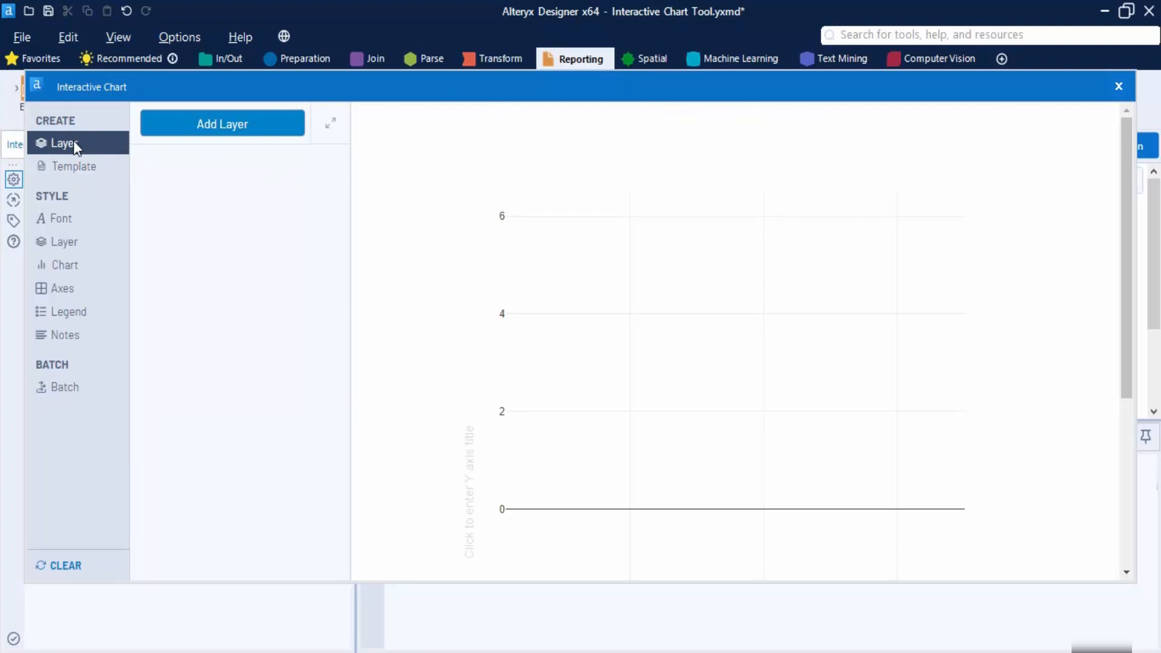
Step: Add a chart layer named Bar Chart and set its type to Bar
{"action": "left_click", "coordinate": [242, 124]}
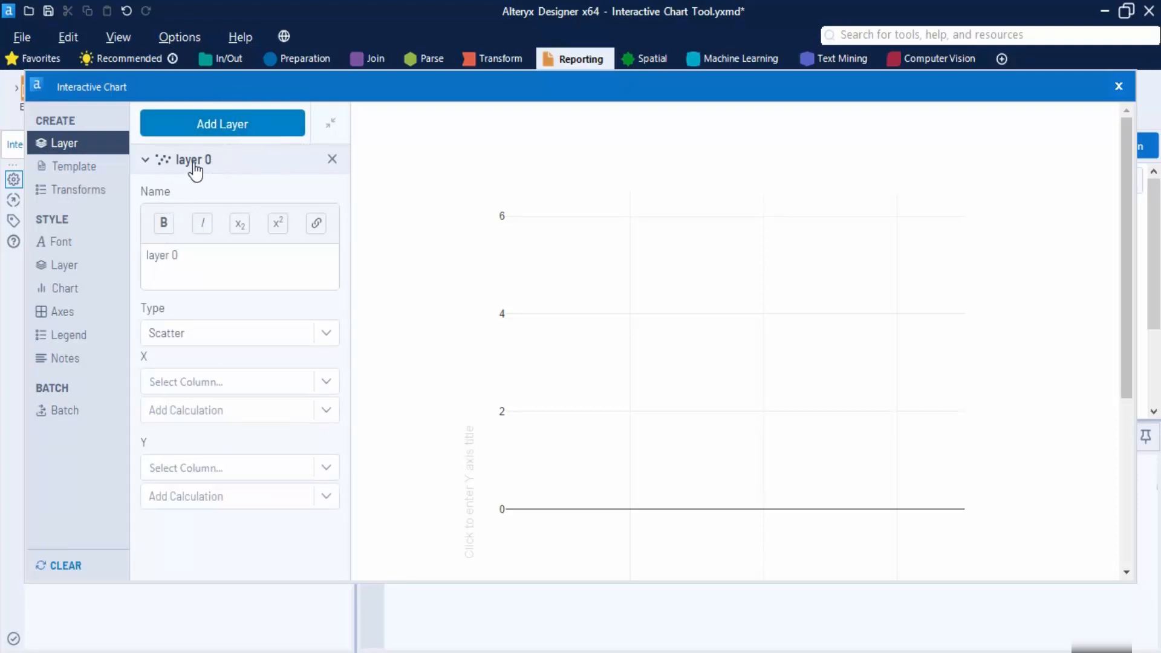
{"action": "left_click", "coordinate": [175, 250]}
{"action": "left_click_drag", "start_coordinate": [188, 252], "coordinate": [133, 256]}
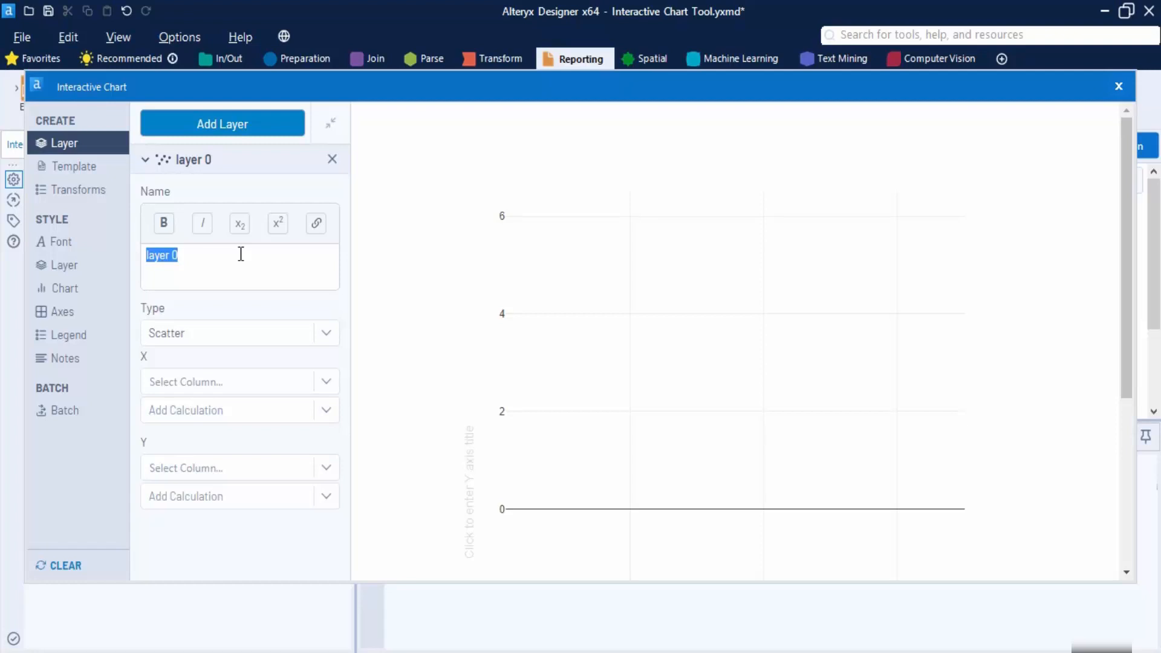
{"action": "type", "text": "Bar Chart"}
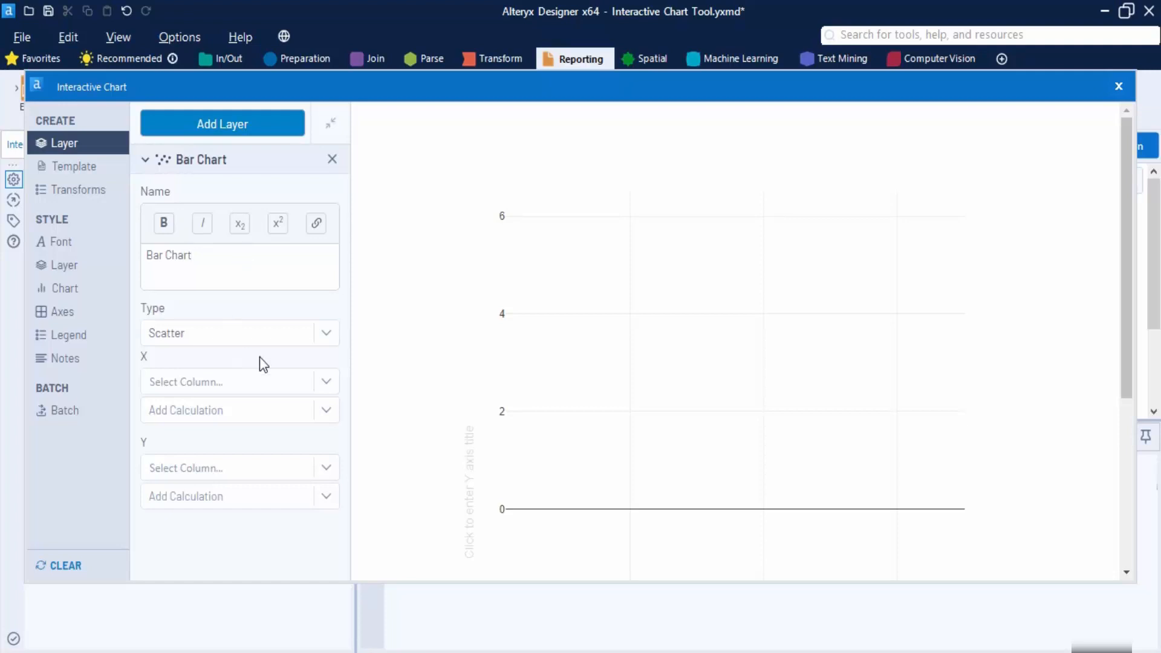
{"action": "left_click", "coordinate": [317, 334]}
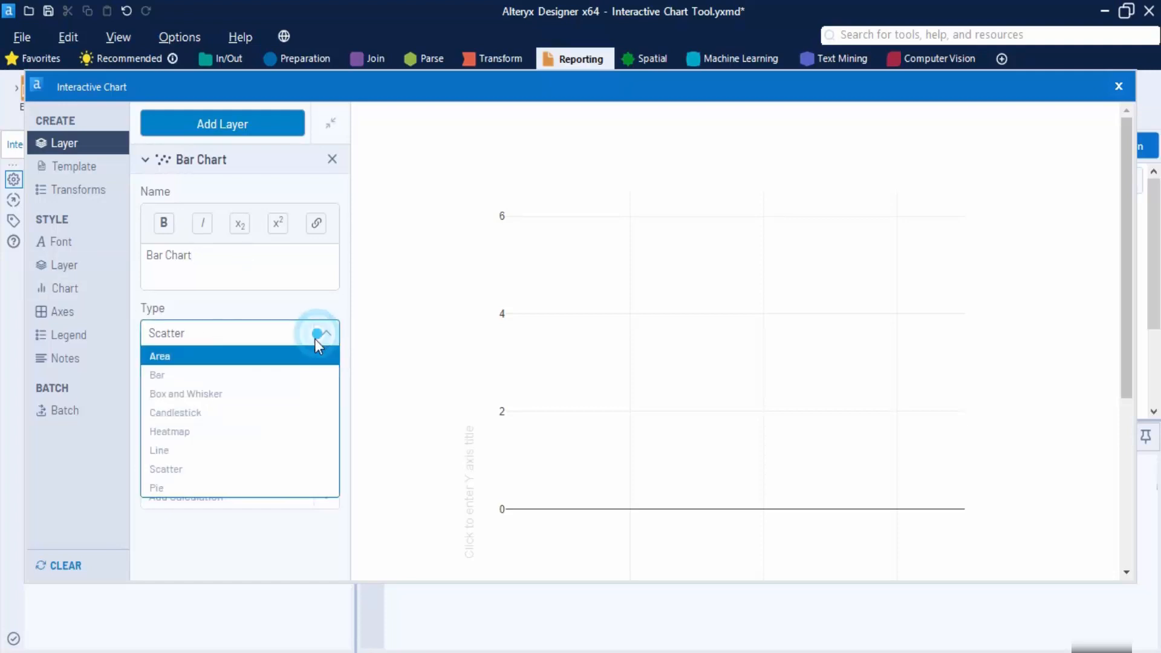
{"action": "left_click", "coordinate": [175, 378]}
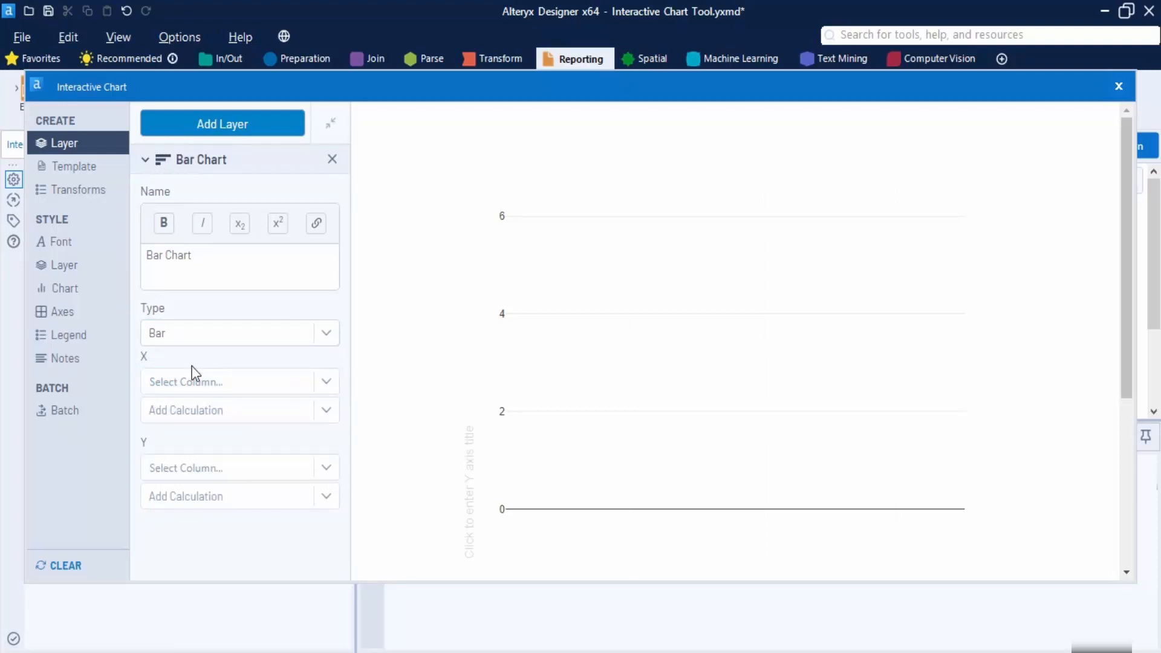
Step: Assign the Score column to the X axis and the No. of Hours column to the Y axis
{"action": "left_click", "coordinate": [325, 384]}
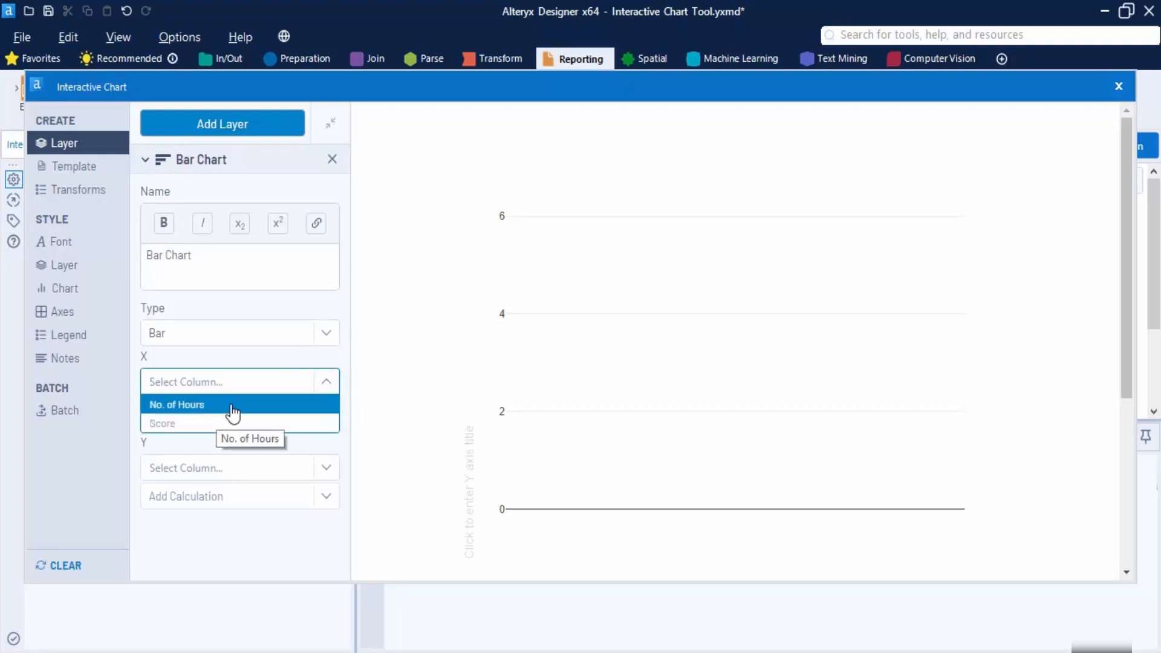
{"action": "left_click", "coordinate": [196, 423]}
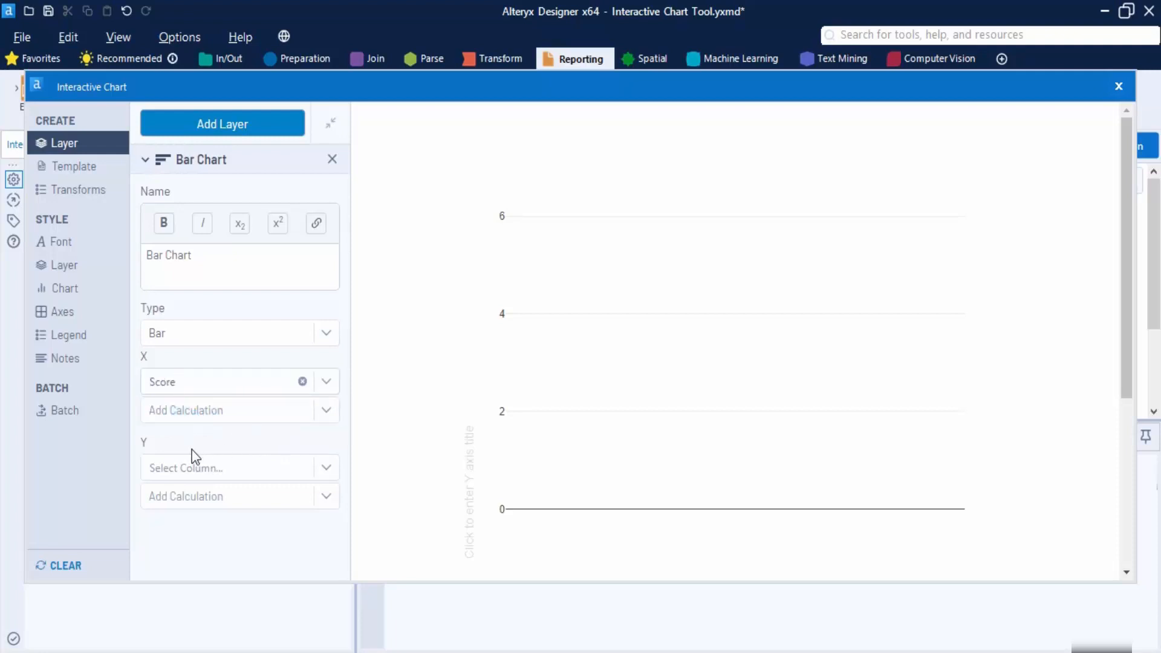
{"action": "left_click", "coordinate": [327, 468]}
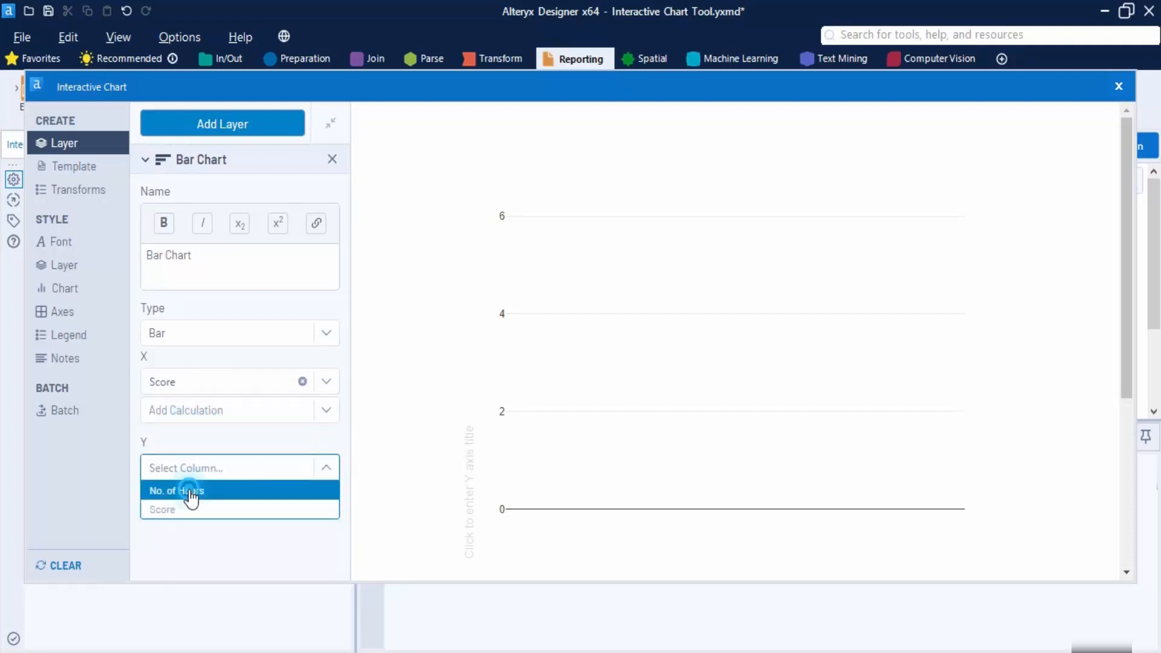
{"action": "left_click", "coordinate": [189, 490]}
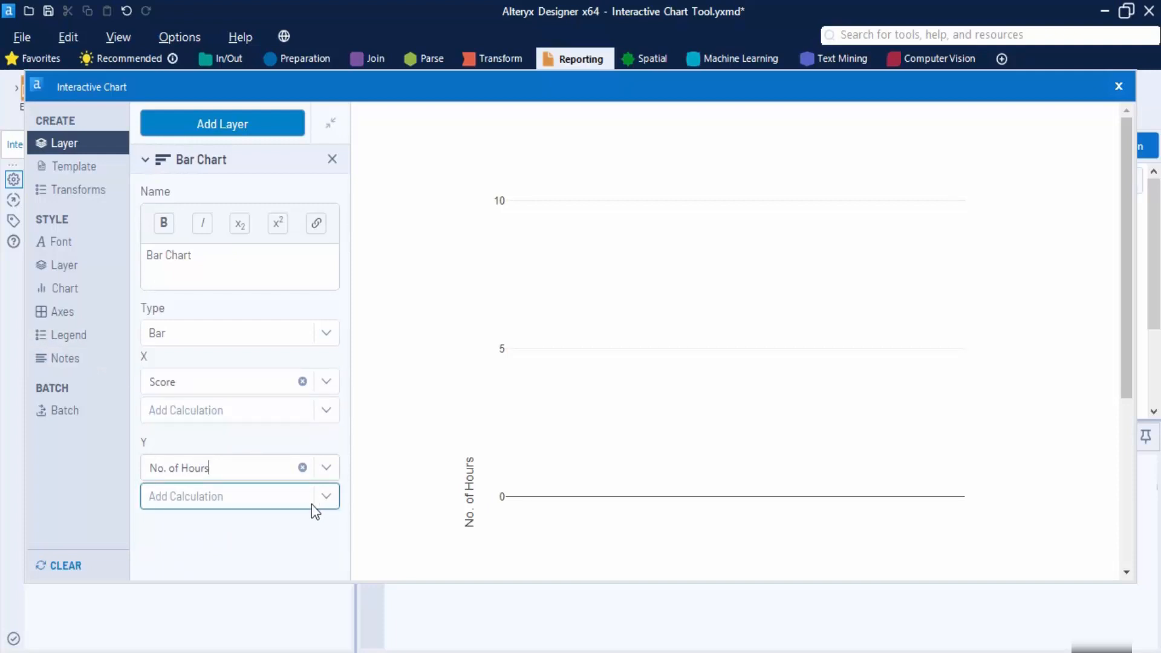
{"action": "left_click", "coordinate": [91, 172]}
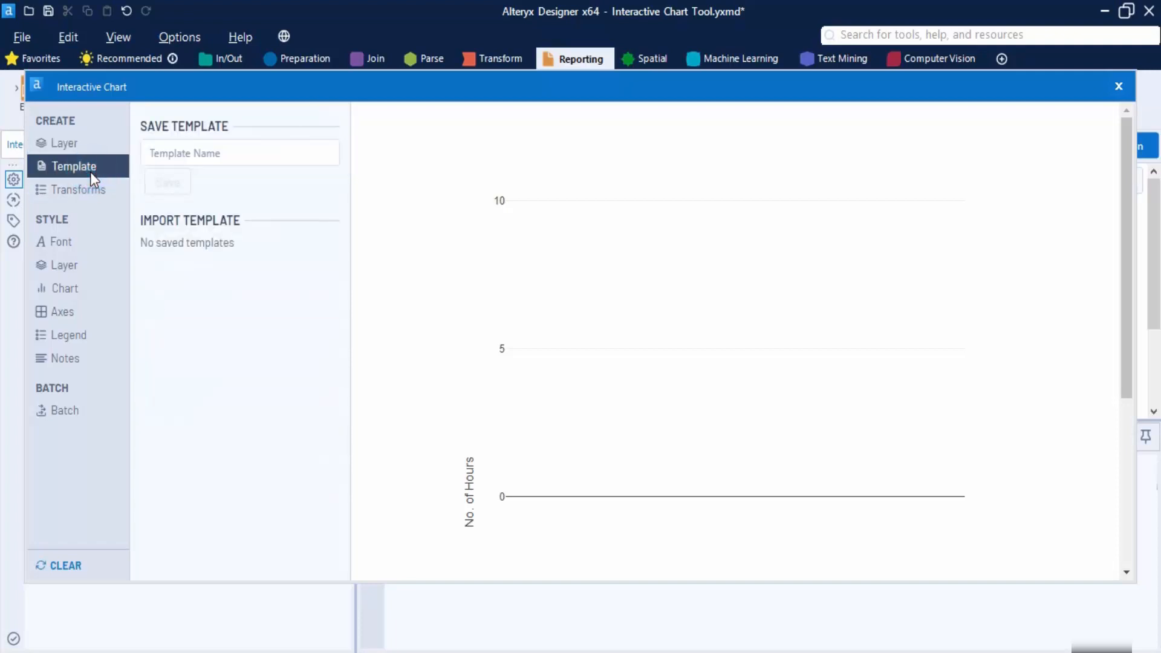
{"action": "left_click", "coordinate": [77, 143]}
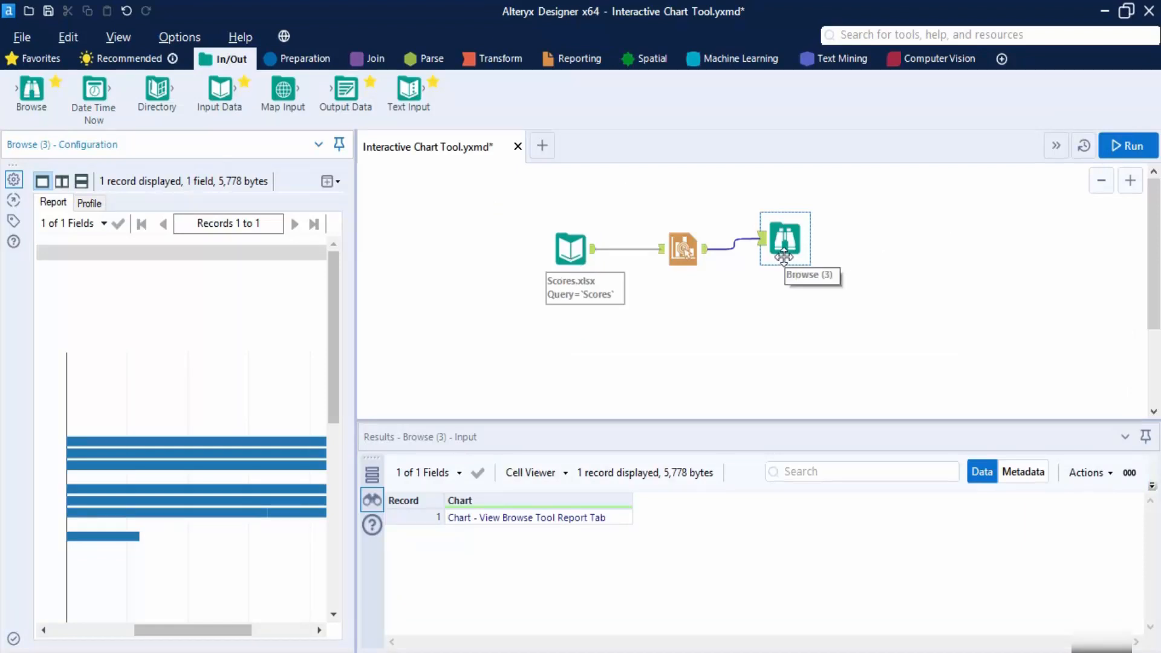
Step: Examine the bar chart in the Browse tool's report, checking the values of individual bars and zooming in on the plot
{"action": "mouse_move", "coordinate": [252, 632]}
{"action": "left_mouse_down"}
{"action": "mouse_move", "coordinate": [238, 630]}
{"action": "mouse_move", "coordinate": [332, 630]}
{"action": "mouse_move", "coordinate": [119, 649]}
{"action": "mouse_move", "coordinate": [266, 646]}
{"action": "left_mouse_up"}
{"action": "mouse_move", "coordinate": [296, 443]}
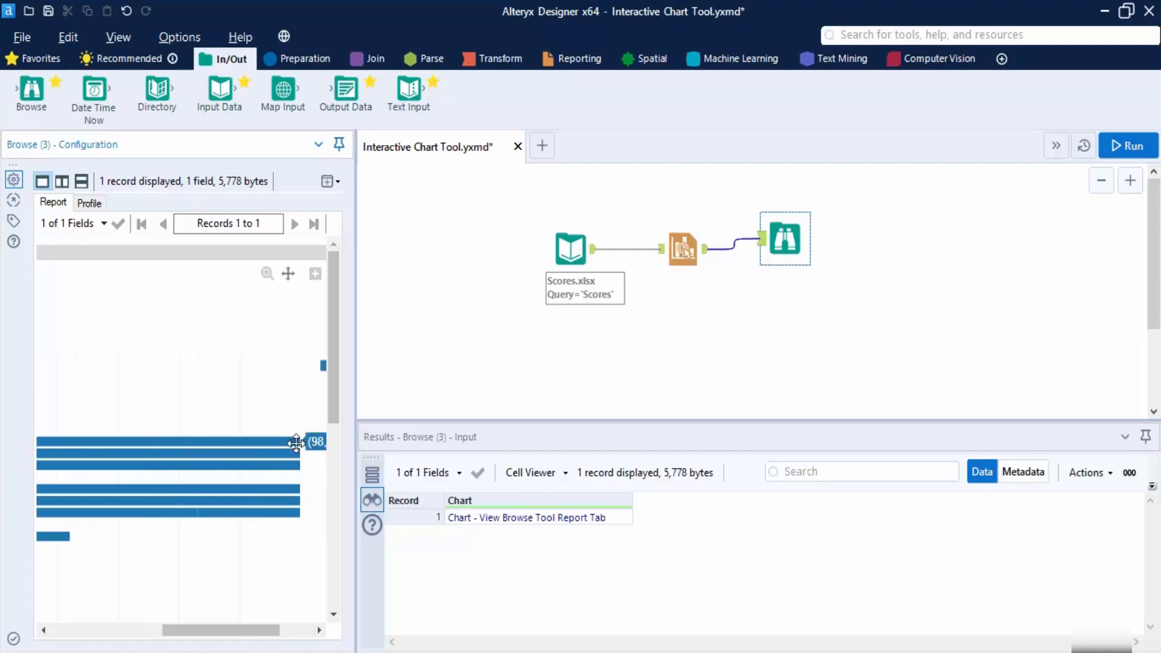
{"action": "left_click_drag", "start_coordinate": [259, 630], "coordinate": [292, 630]}
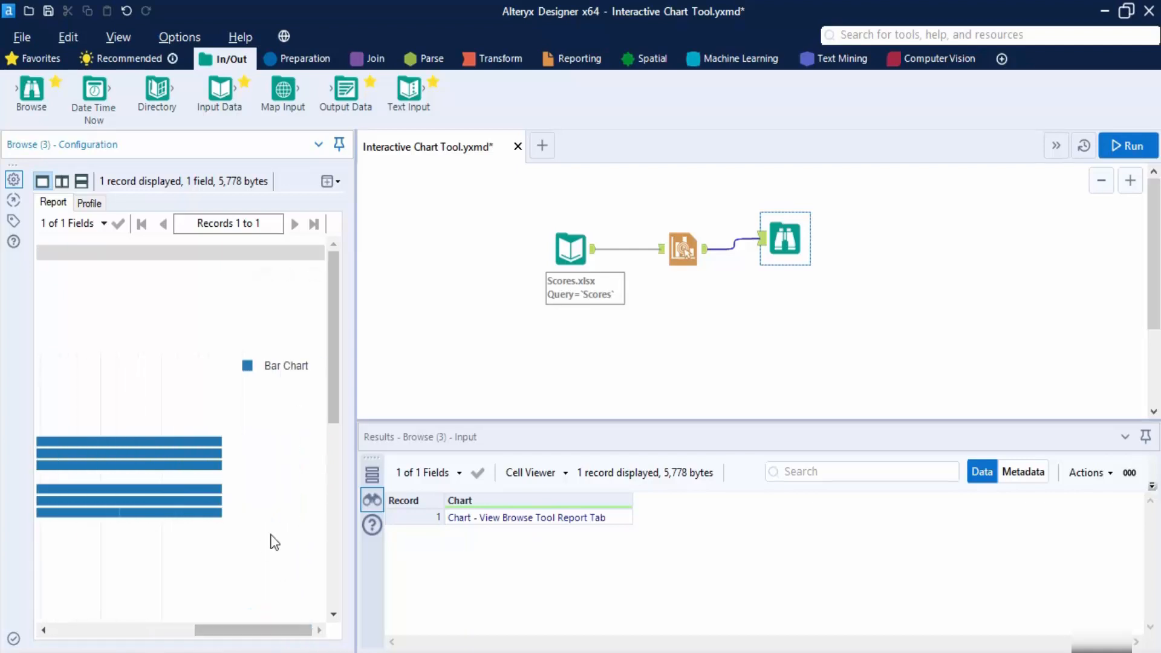
{"action": "mouse_move", "coordinate": [203, 440]}
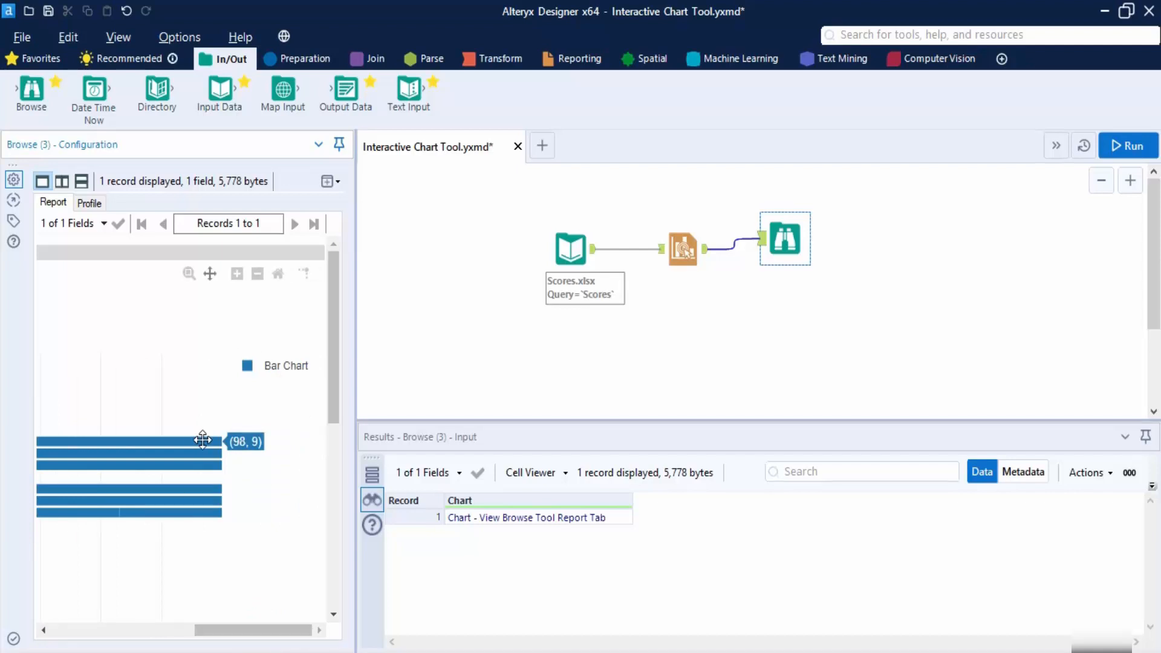
{"action": "mouse_move", "coordinate": [213, 463]}
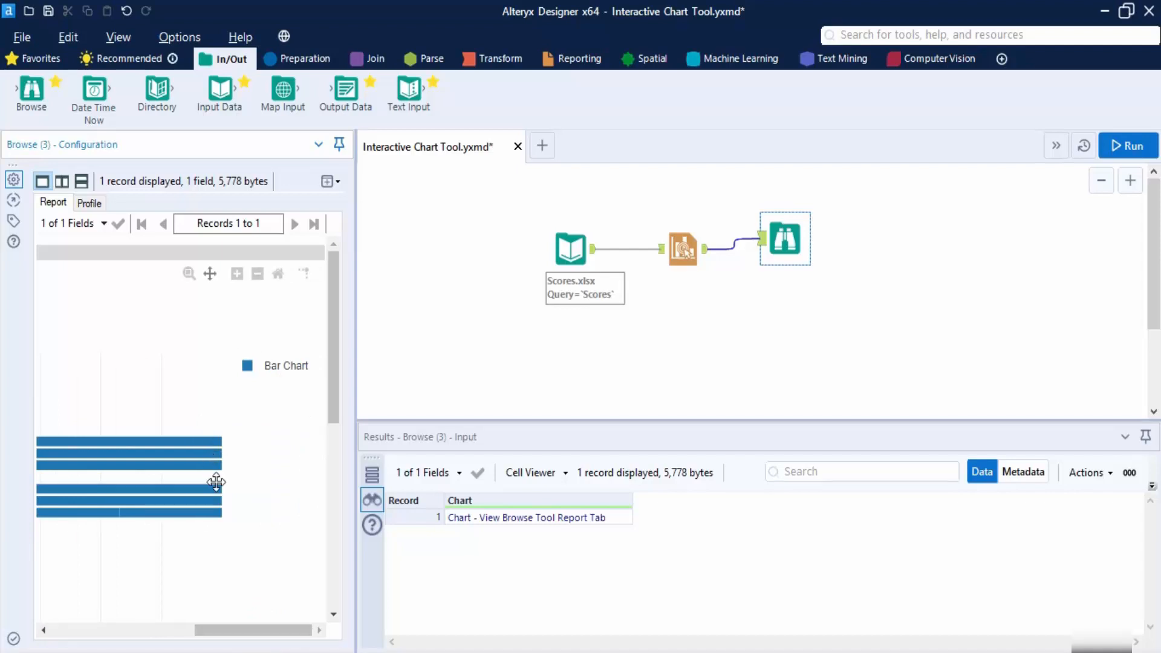
{"action": "mouse_move", "coordinate": [203, 503]}
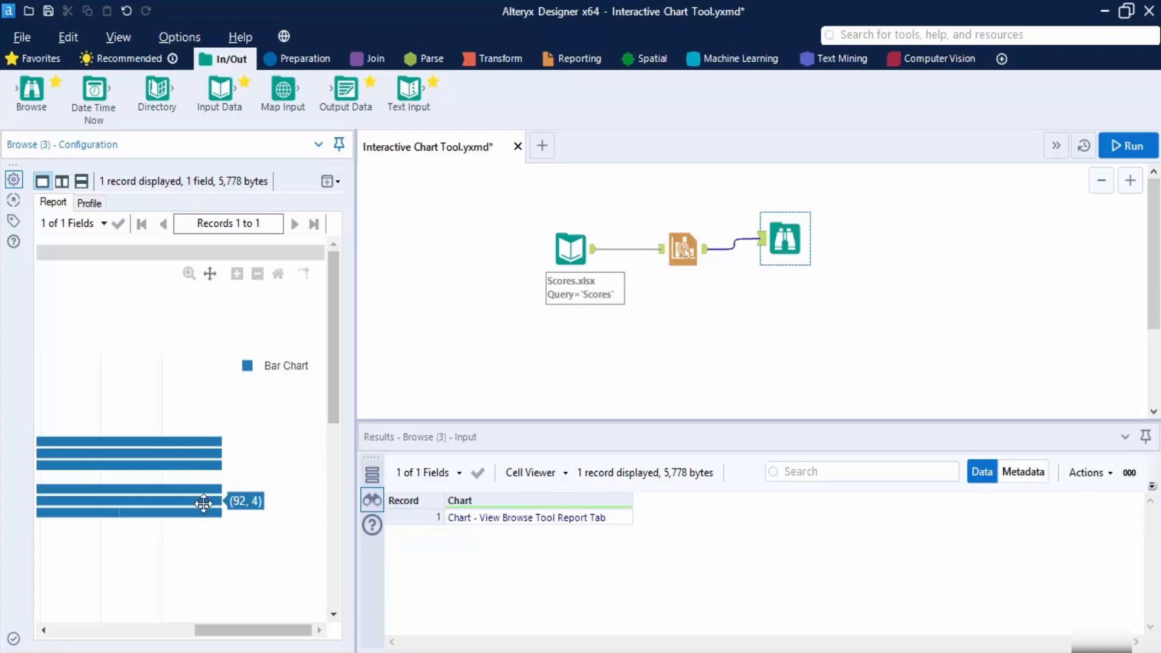
{"action": "left_click", "coordinate": [237, 274]}
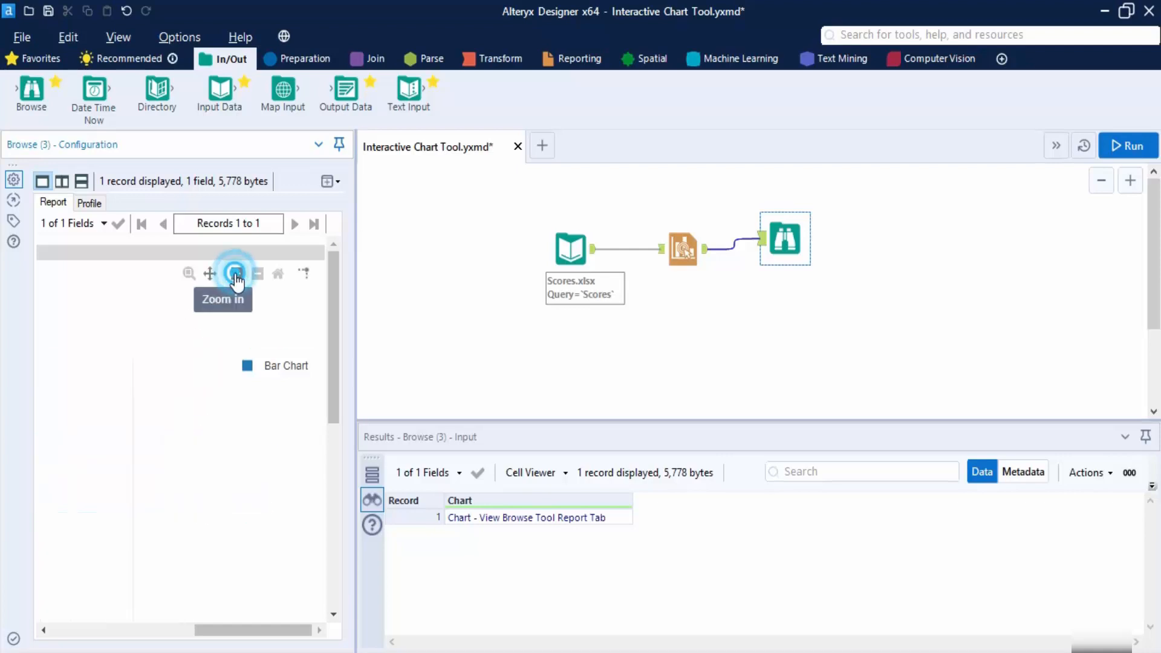
{"action": "left_click_drag", "start_coordinate": [229, 627], "coordinate": [115, 617]}
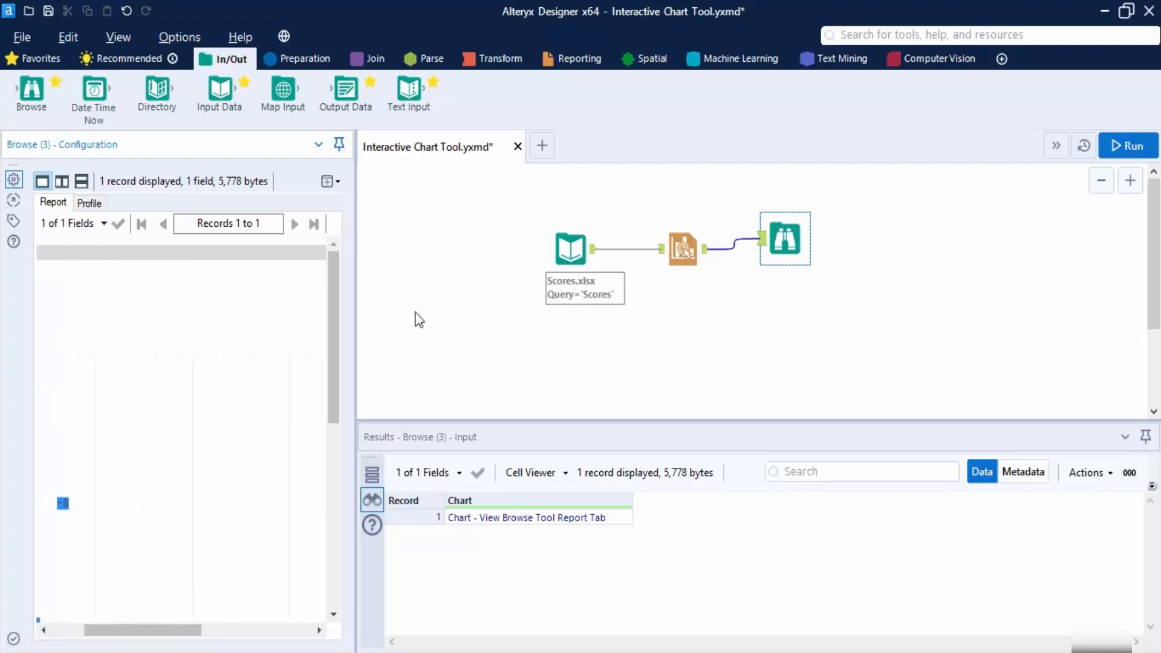
{"action": "mouse_move", "coordinate": [334, 373]}
{"action": "left_mouse_down"}
{"action": "mouse_move", "coordinate": [342, 445]}
{"action": "mouse_move", "coordinate": [349, 361]}
{"action": "left_mouse_up"}
{"action": "left_click_drag", "start_coordinate": [160, 629], "coordinate": [121, 625]}
Step: Replace the Scores.xlsx input with a new Input Data tool connected to the Interactive Chart tool
{"action": "left_click", "coordinate": [725, 348]}
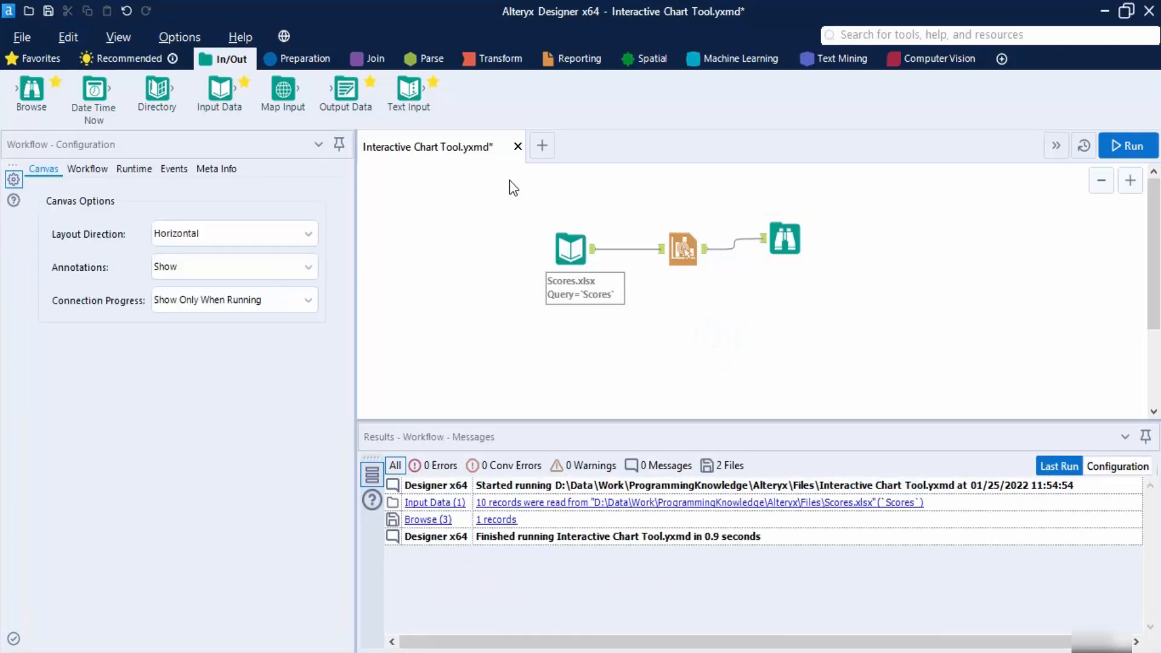
{"action": "left_click_drag", "start_coordinate": [510, 179], "coordinate": [592, 324]}
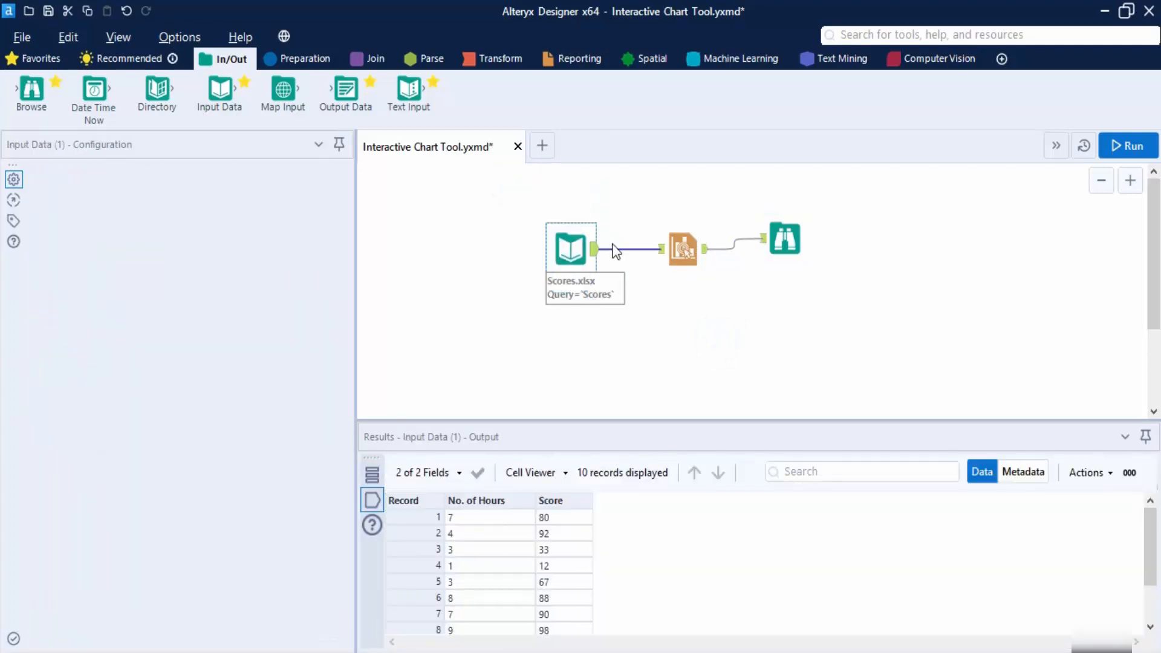
{"action": "key", "text": "Delete"}
{"action": "mouse_move", "coordinate": [219, 90]}
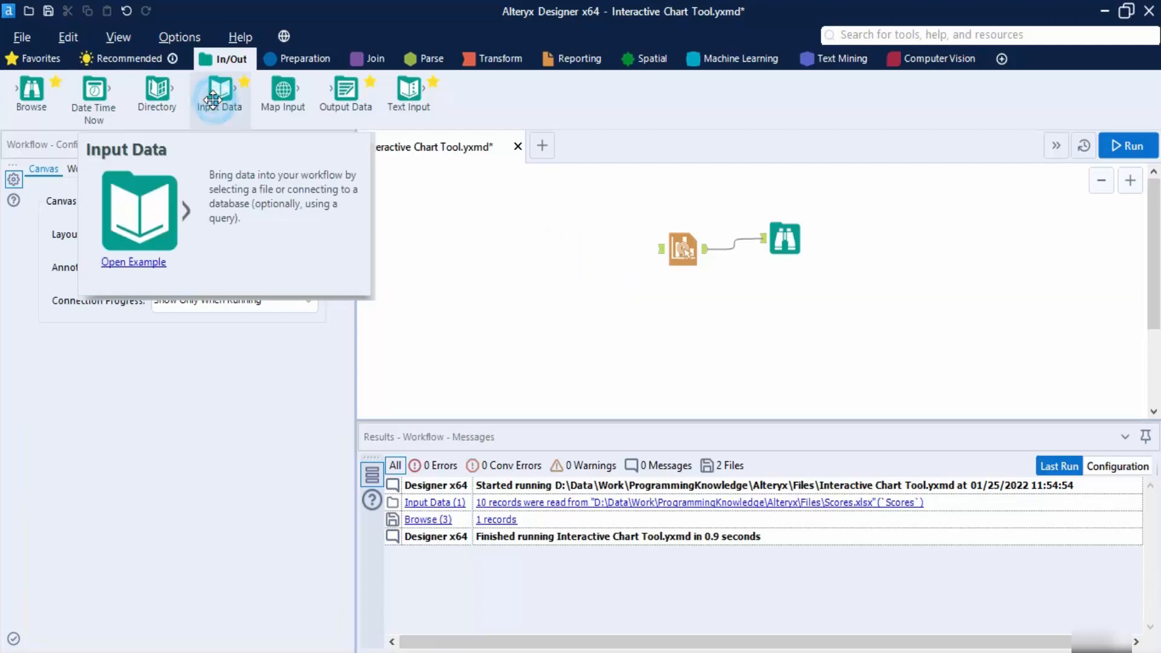
{"action": "left_click", "coordinate": [417, 233]}
{"action": "left_click_drag", "start_coordinate": [220, 91], "coordinate": [578, 245]}
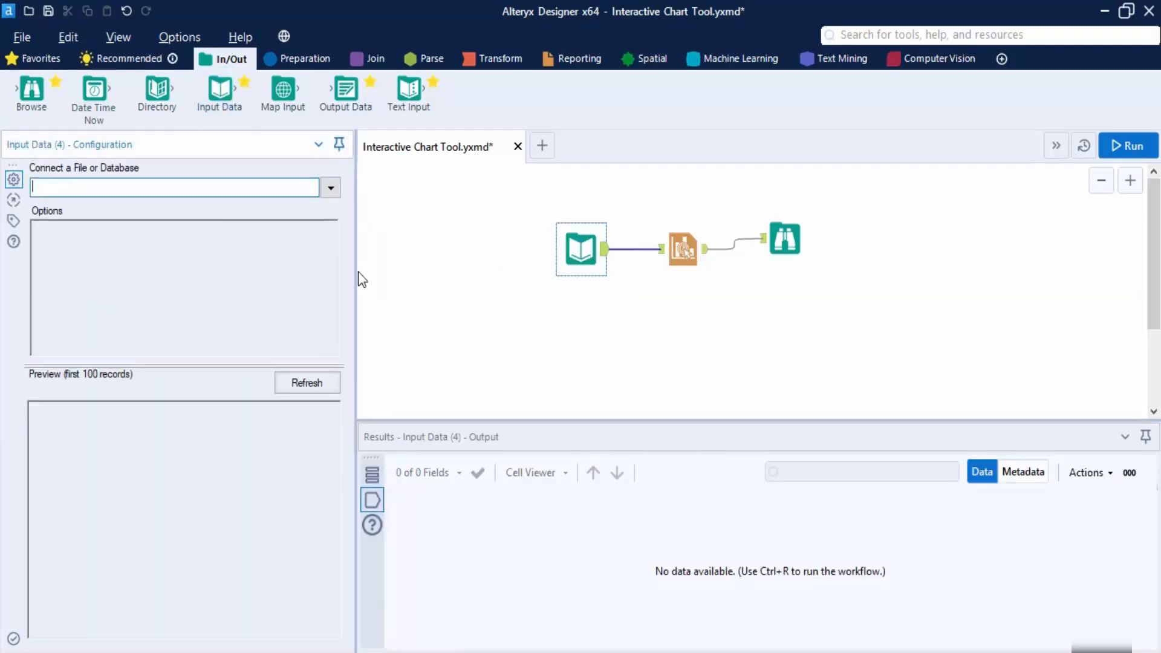
Step: Connect the new Input Data tool to the Consumer sheet of the recently used Output Excel.xlsx
{"action": "left_click", "coordinate": [327, 191]}
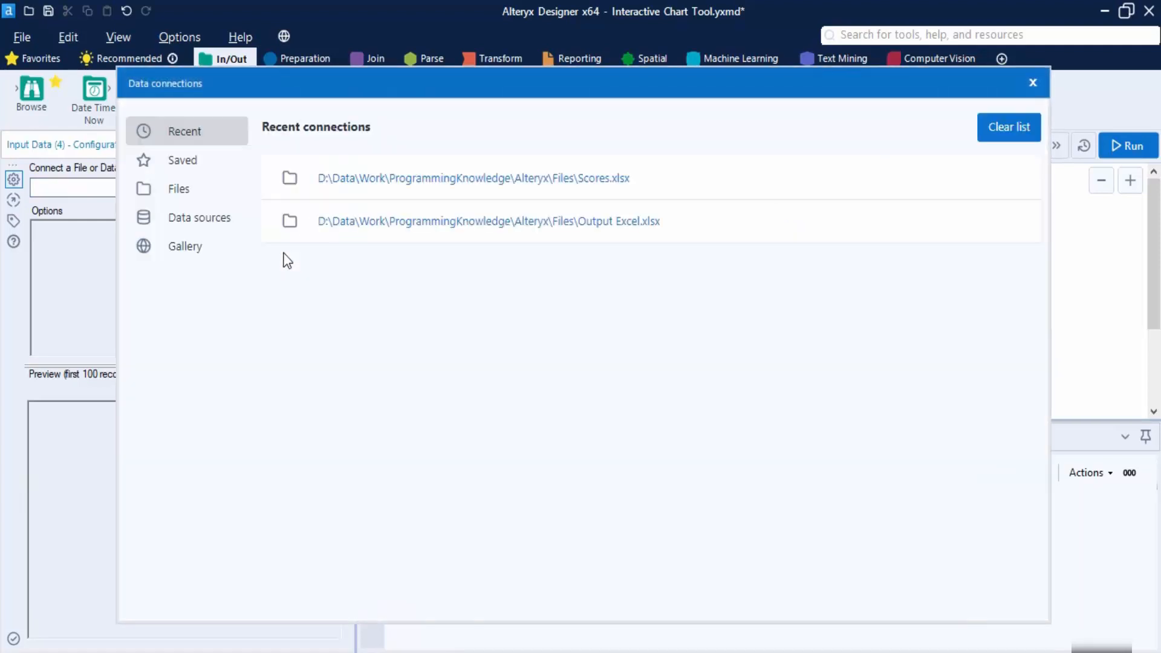
{"action": "left_click", "coordinate": [493, 222]}
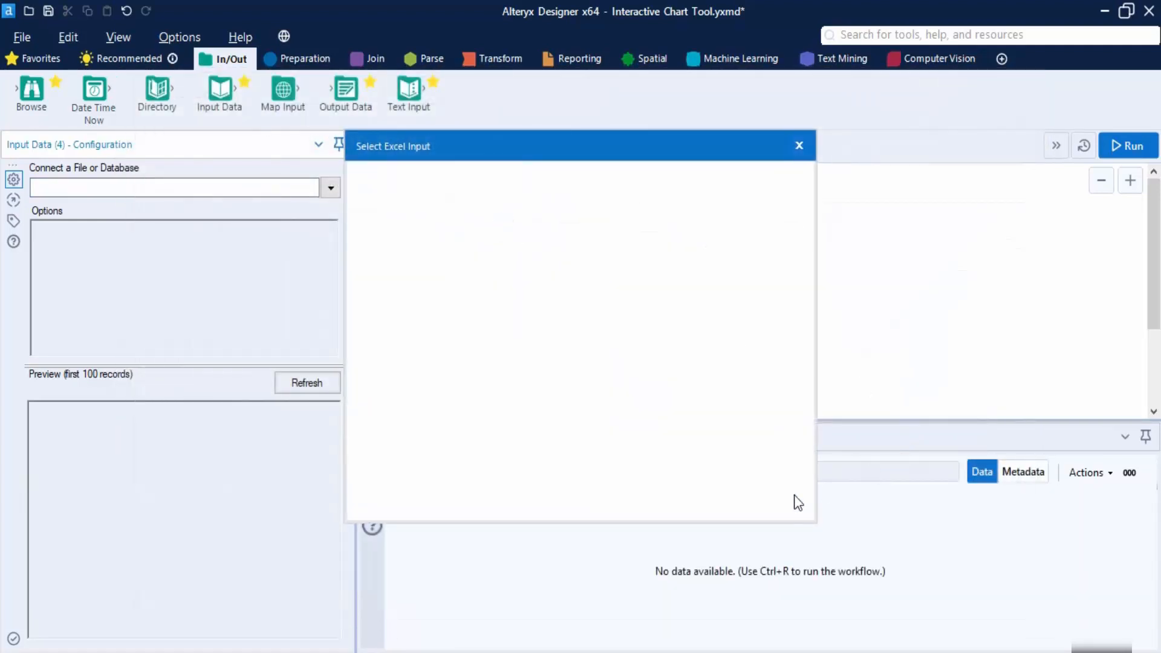
{"action": "left_click", "coordinate": [774, 497]}
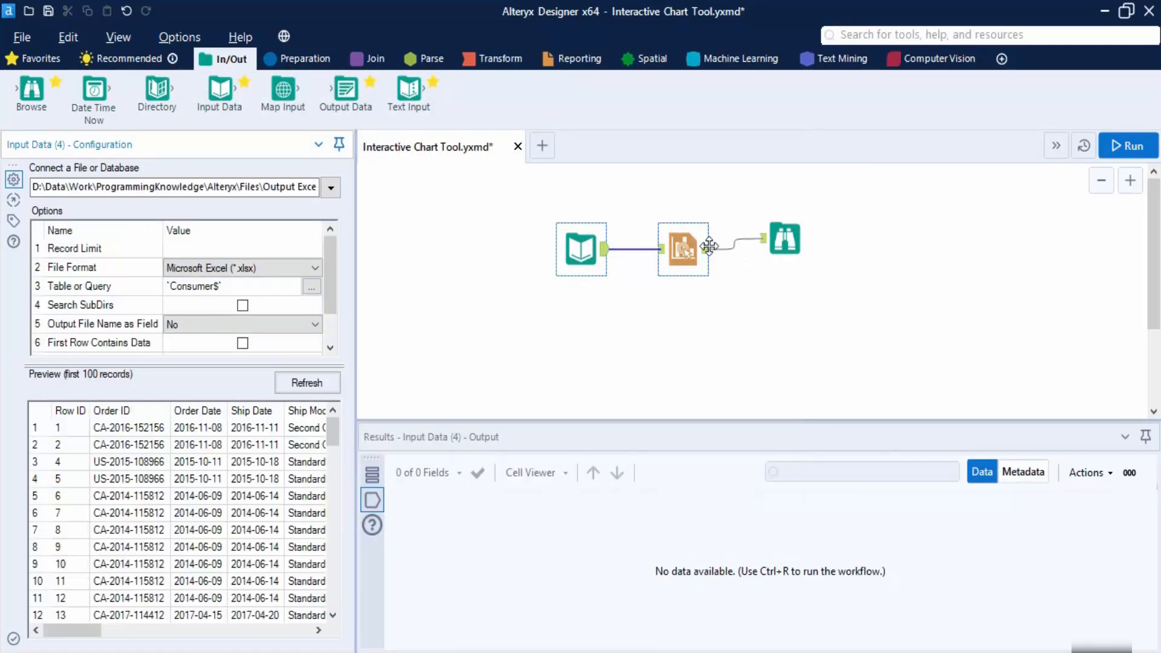
Step: Open the Interactive Chart tool's chart configuration and remove the existing Bar Chart layer
{"action": "left_click", "coordinate": [689, 254]}
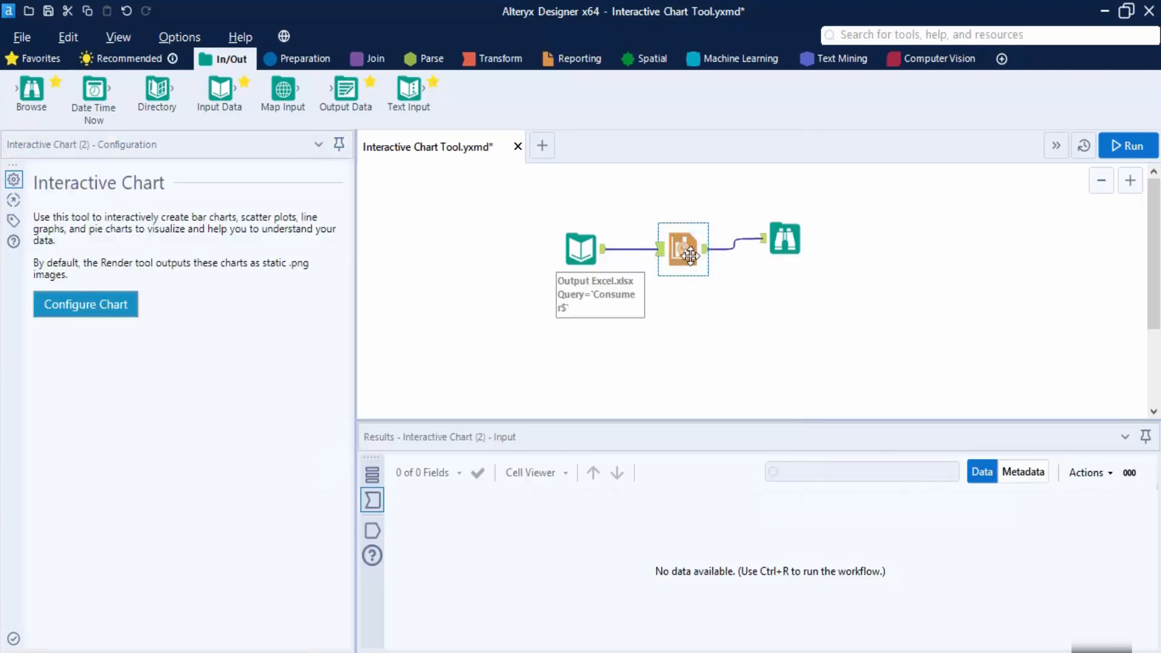
{"action": "left_click", "coordinate": [57, 304]}
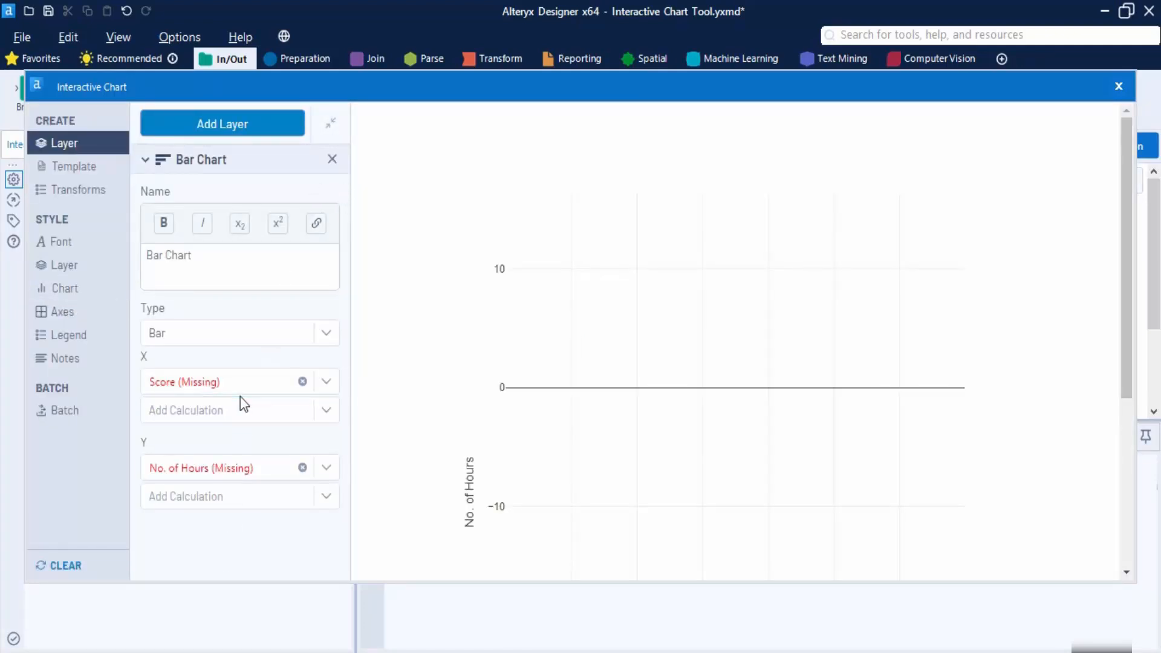
{"action": "left_click", "coordinate": [332, 161]}
Step: Add a new chart layer, name it Bar Chart and set its type to Bar
{"action": "left_click", "coordinate": [259, 128]}
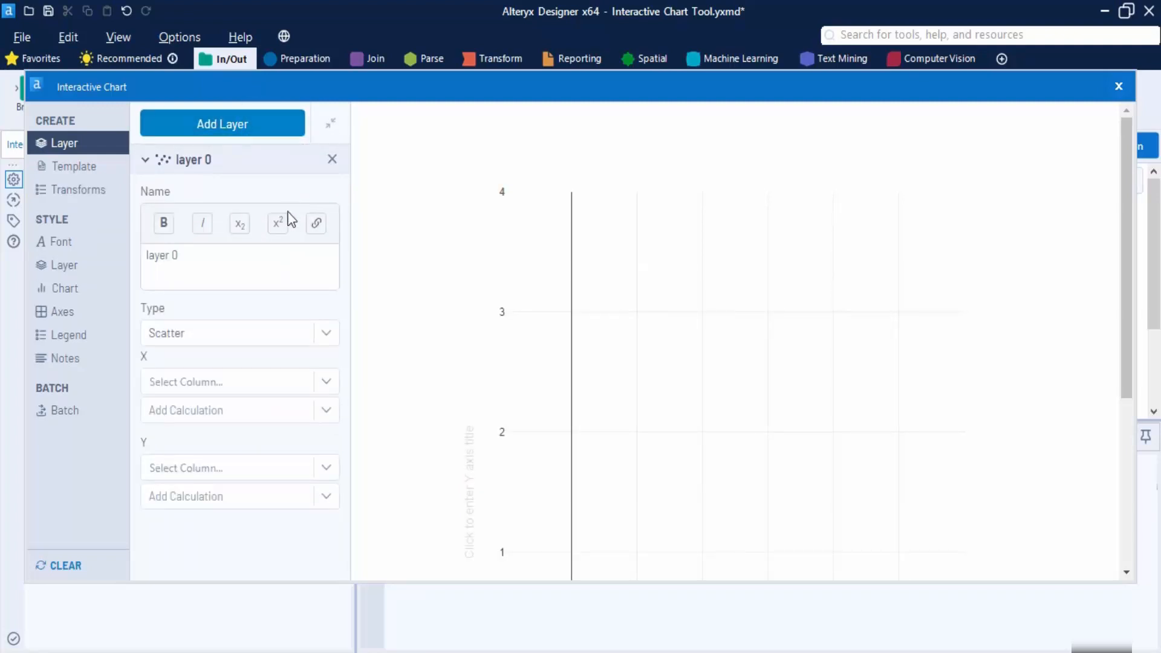
{"action": "triple_click", "coordinate": [248, 270]}
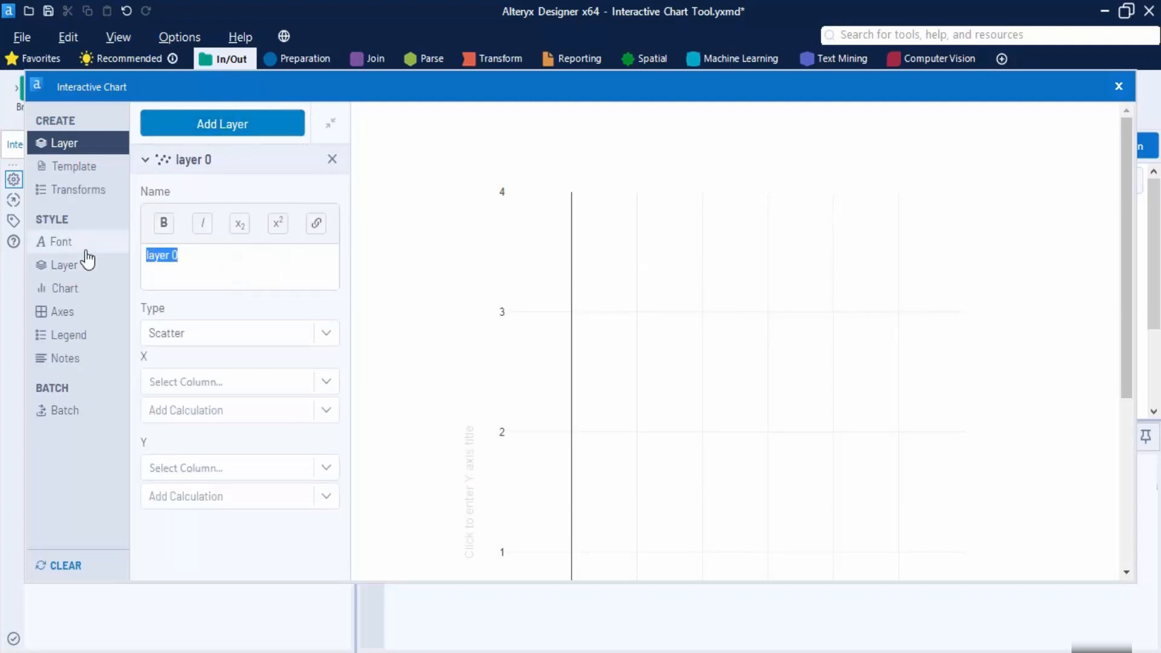
{"action": "type", "text": "Bar Chart"}
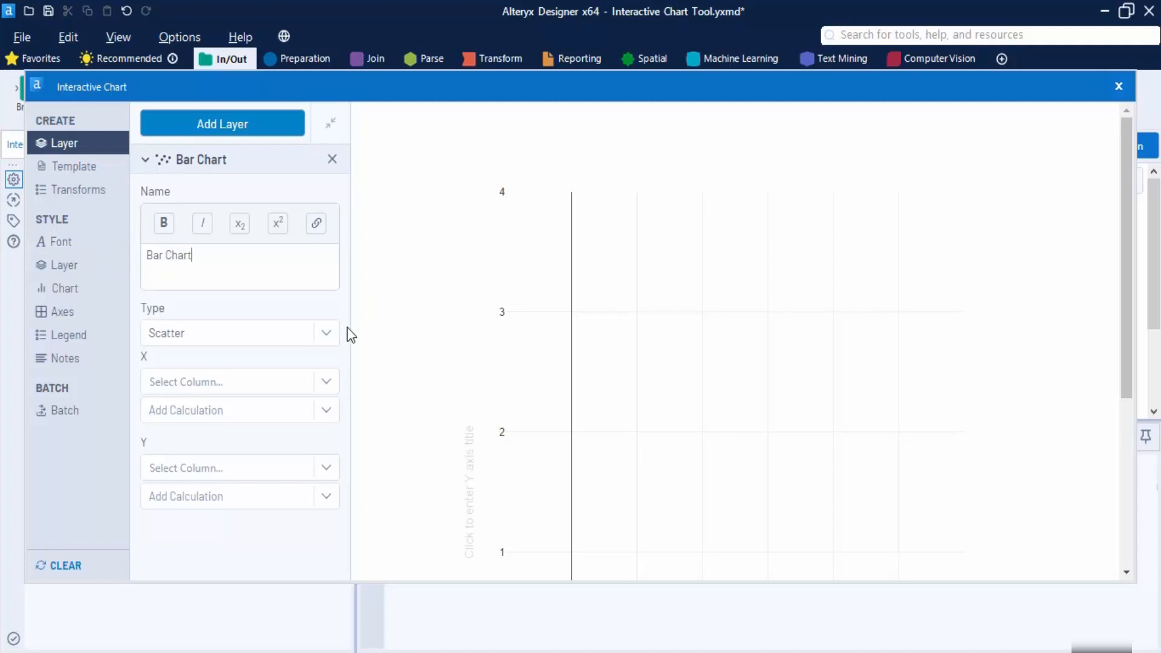
{"action": "left_click", "coordinate": [316, 337]}
{"action": "left_click", "coordinate": [156, 374]}
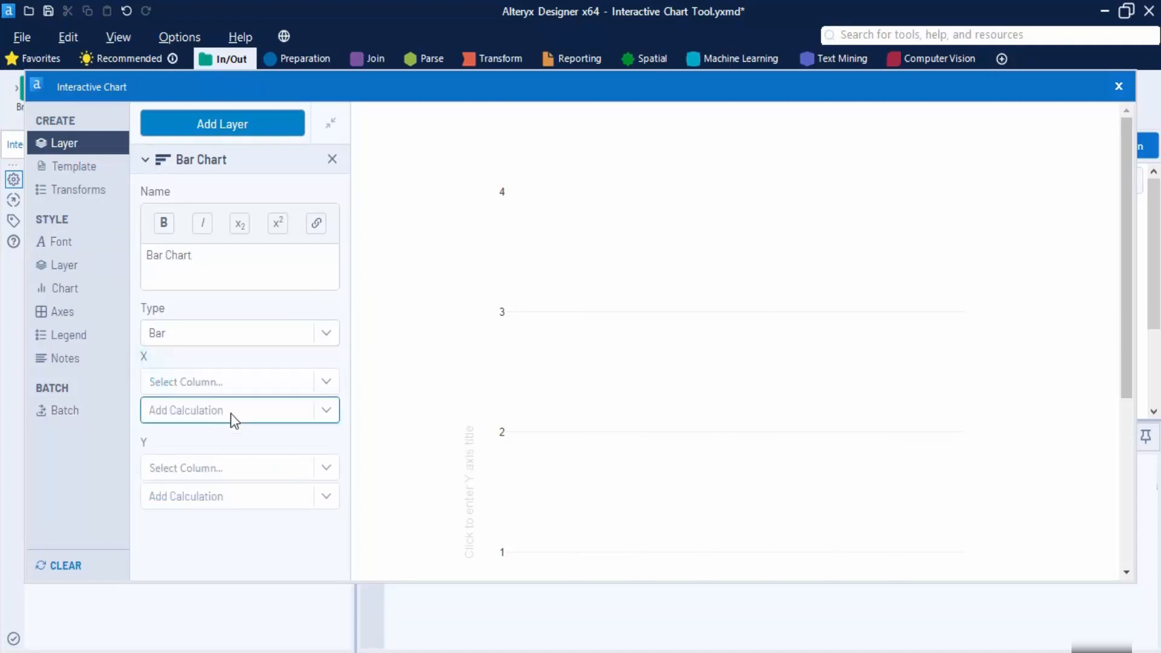
Step: Assign the Sales column to the X axis and the Category column to the Y axis, and close the chart configuration
{"action": "left_click", "coordinate": [319, 388]}
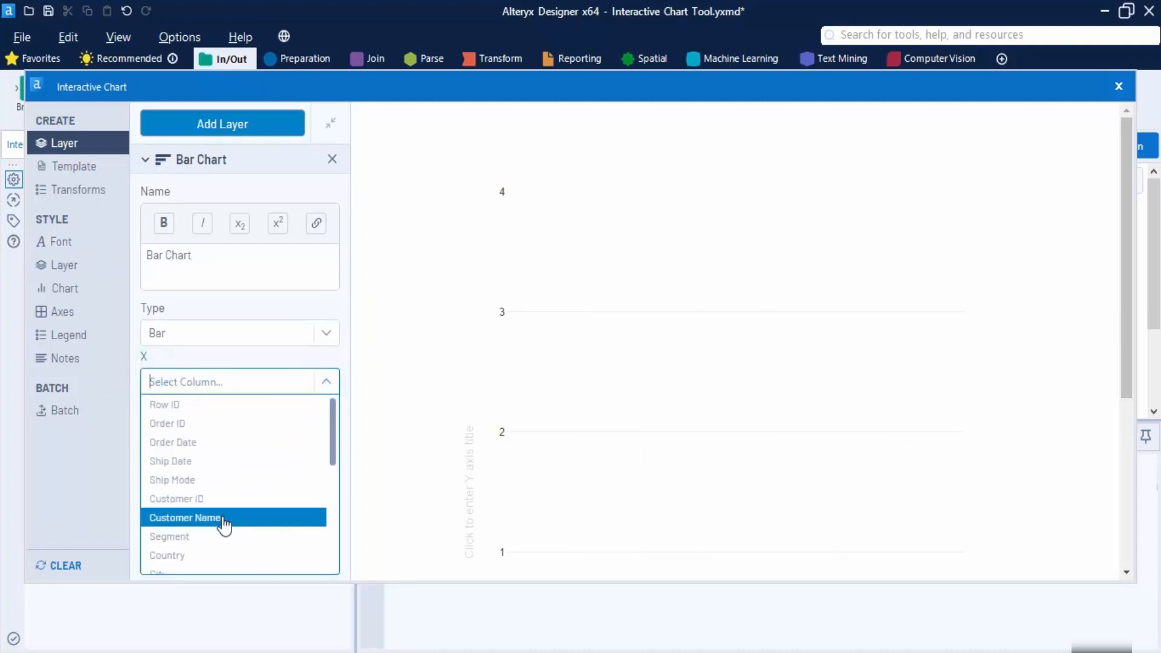
{"action": "scroll", "coordinate": [224, 525], "scroll_direction": "down", "scroll_amount": 5}
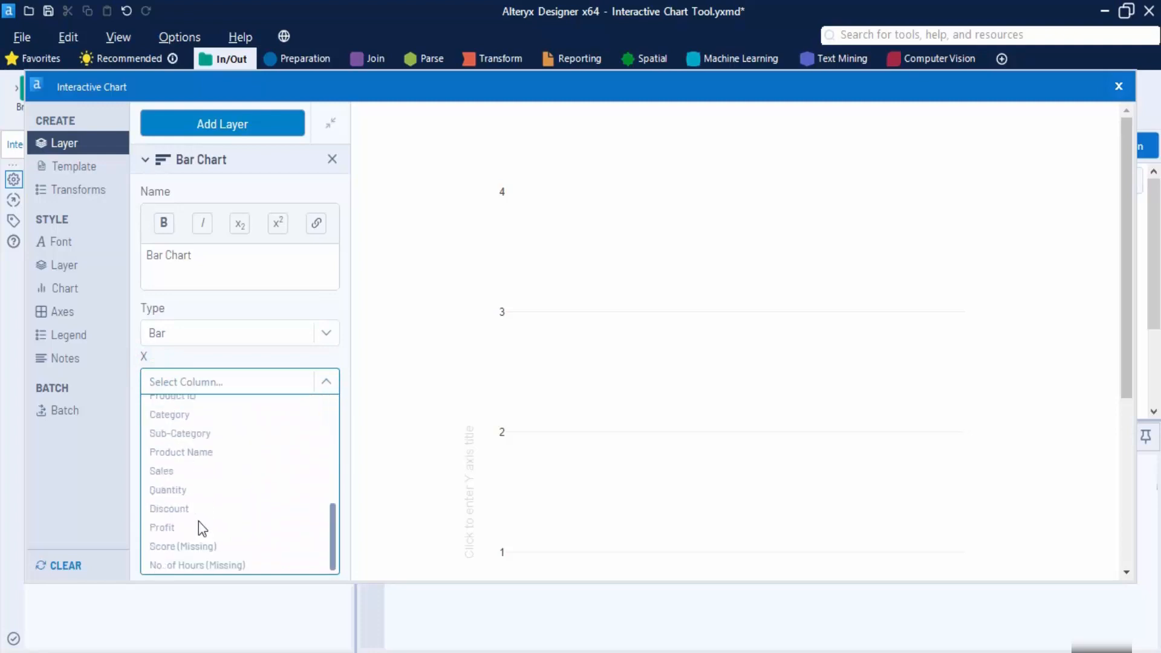
{"action": "left_click", "coordinate": [177, 478]}
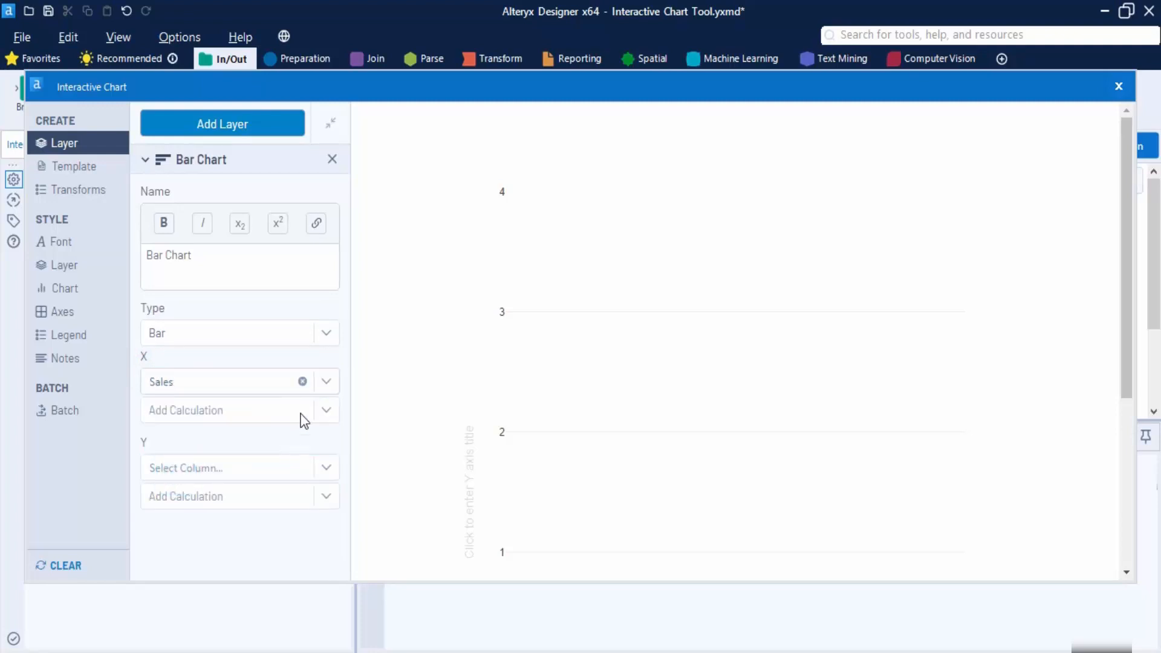
{"action": "left_click", "coordinate": [321, 409]}
{"action": "left_click", "coordinate": [321, 409]}
{"action": "left_click", "coordinate": [325, 468]}
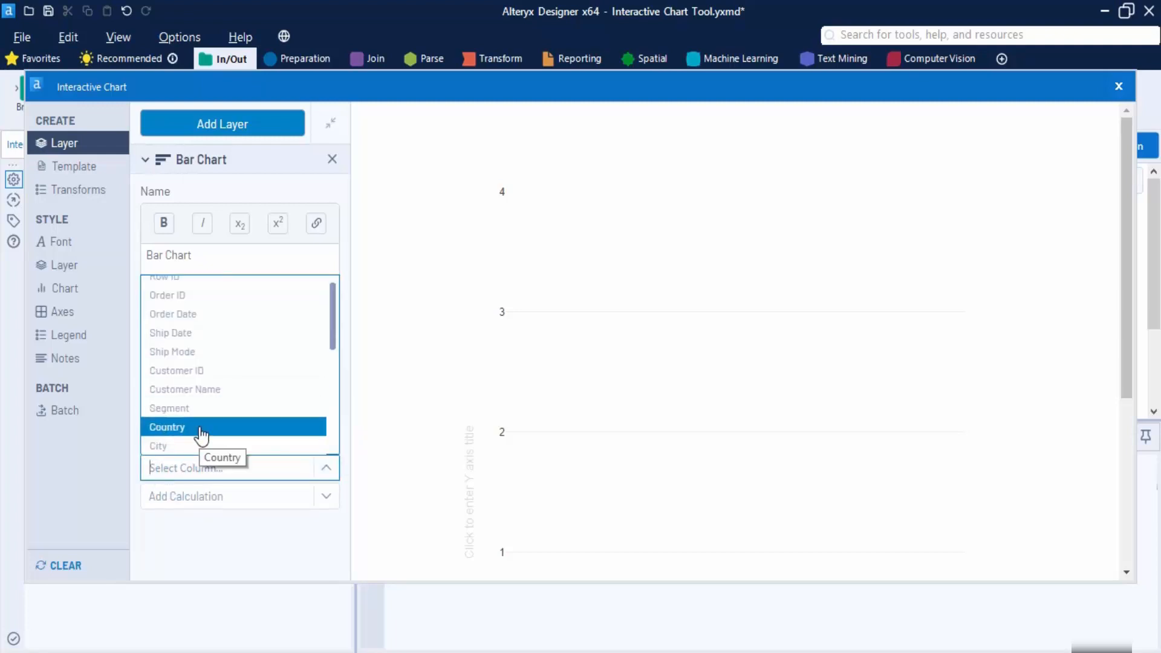
{"action": "scroll", "coordinate": [201, 432], "scroll_direction": "down", "scroll_amount": 3}
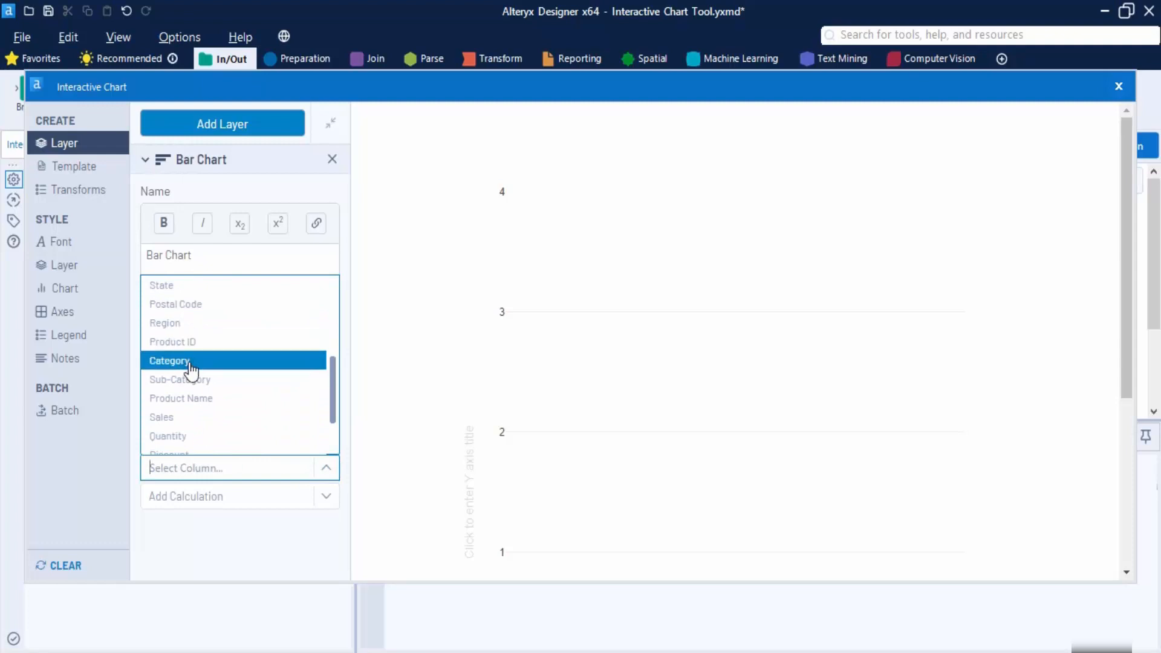
{"action": "left_click", "coordinate": [191, 362]}
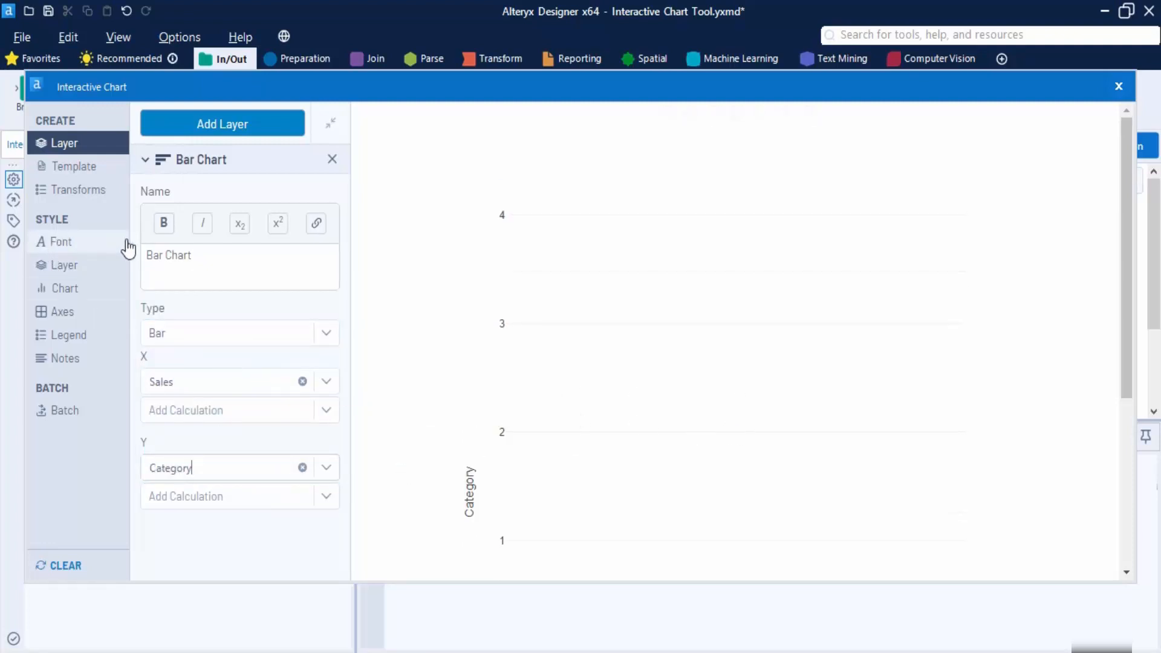
{"action": "left_click", "coordinate": [1118, 86]}
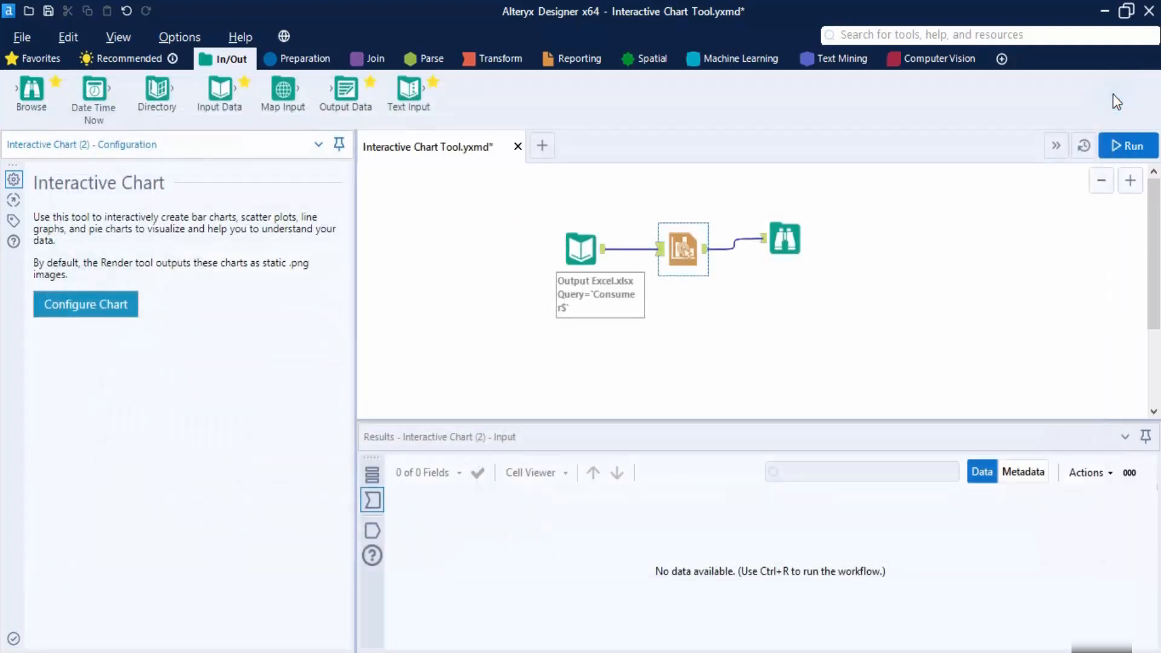
Step: Run the workflow and examine the Sales by Category bar chart in the Browse tool's report
{"action": "left_click", "coordinate": [785, 240]}
{"action": "left_click", "coordinate": [1119, 145]}
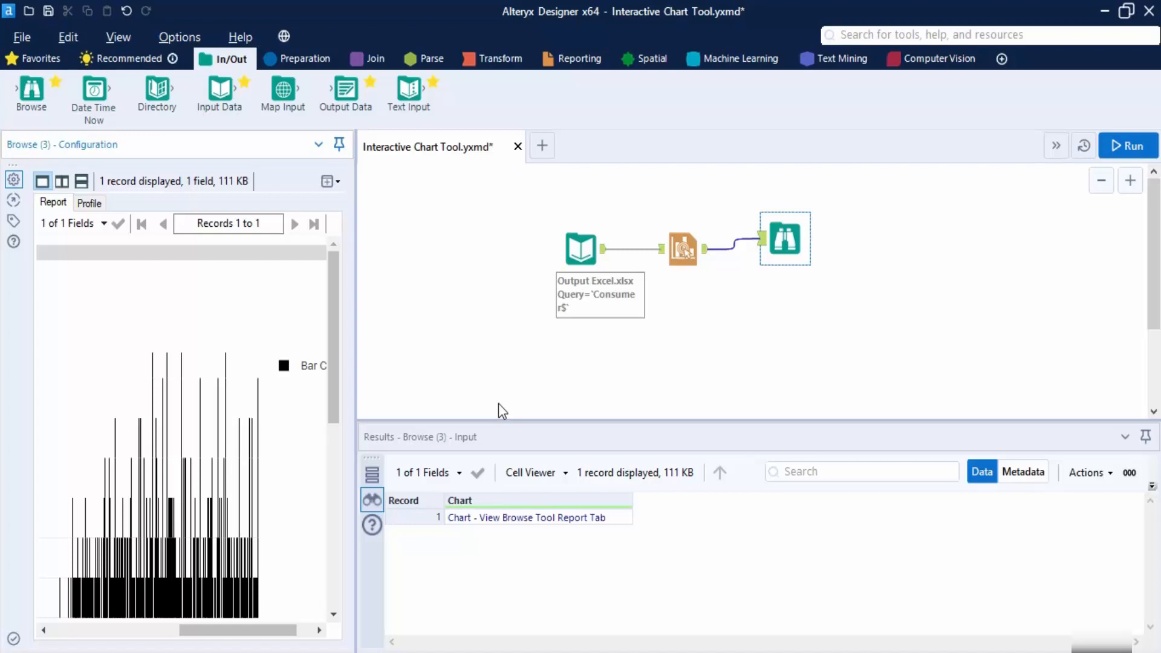
{"action": "scroll", "coordinate": [303, 467], "scroll_direction": "down", "scroll_amount": 3}
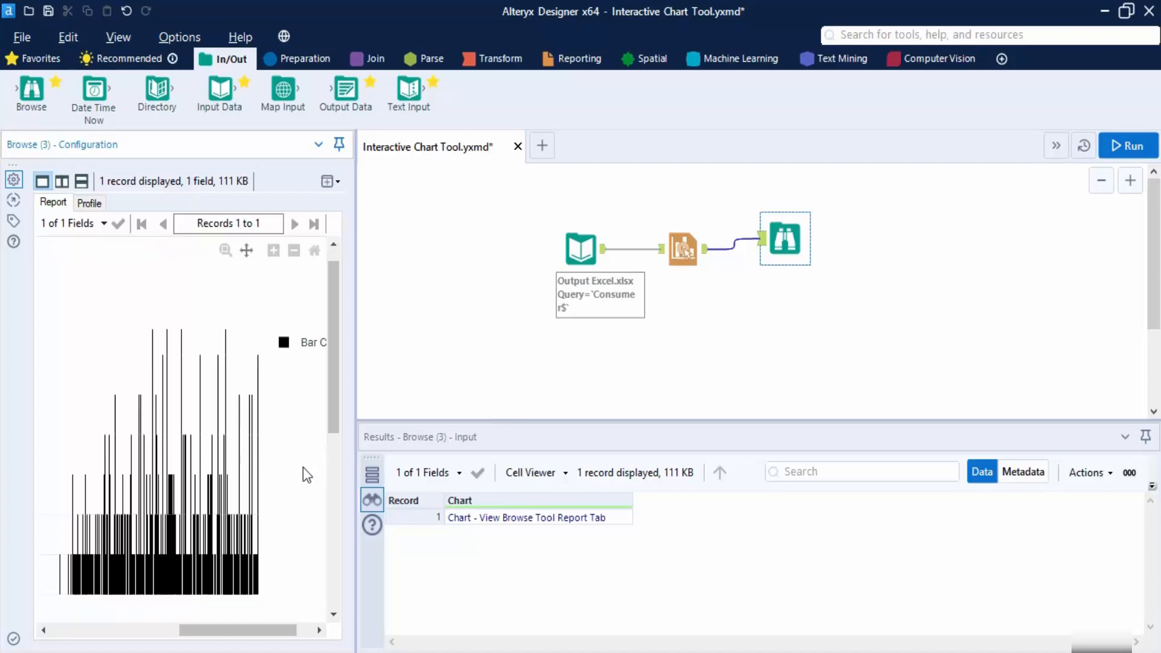
{"action": "left_click_drag", "start_coordinate": [248, 631], "coordinate": [224, 632]}
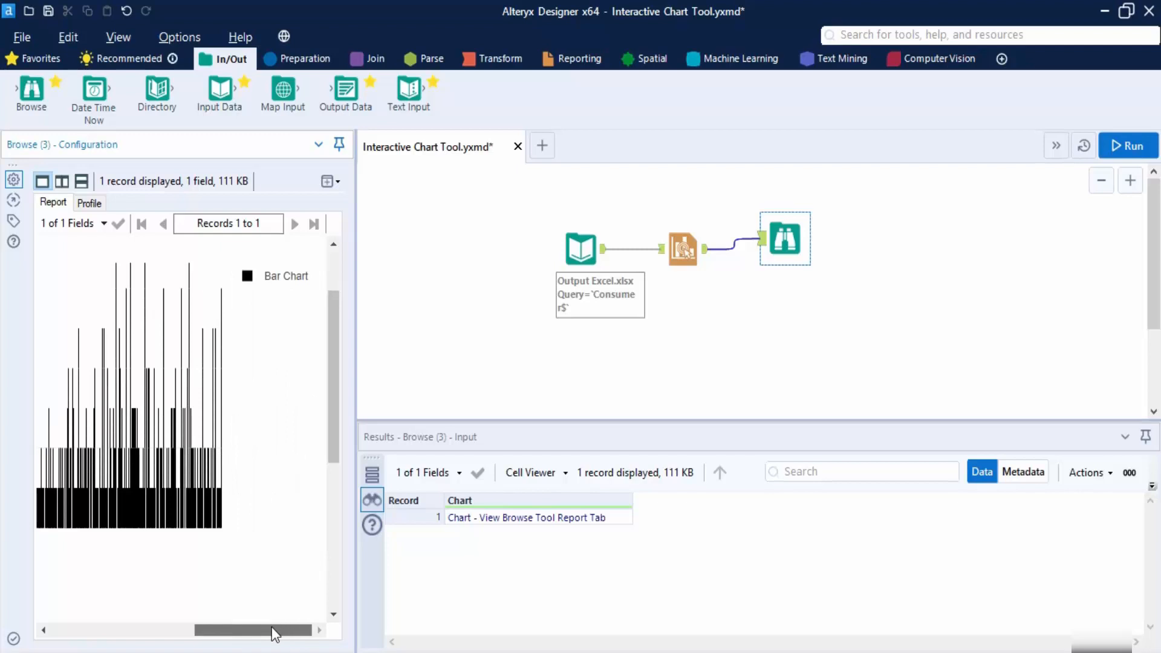
{"action": "left_click_drag", "start_coordinate": [271, 629], "coordinate": [242, 631]}
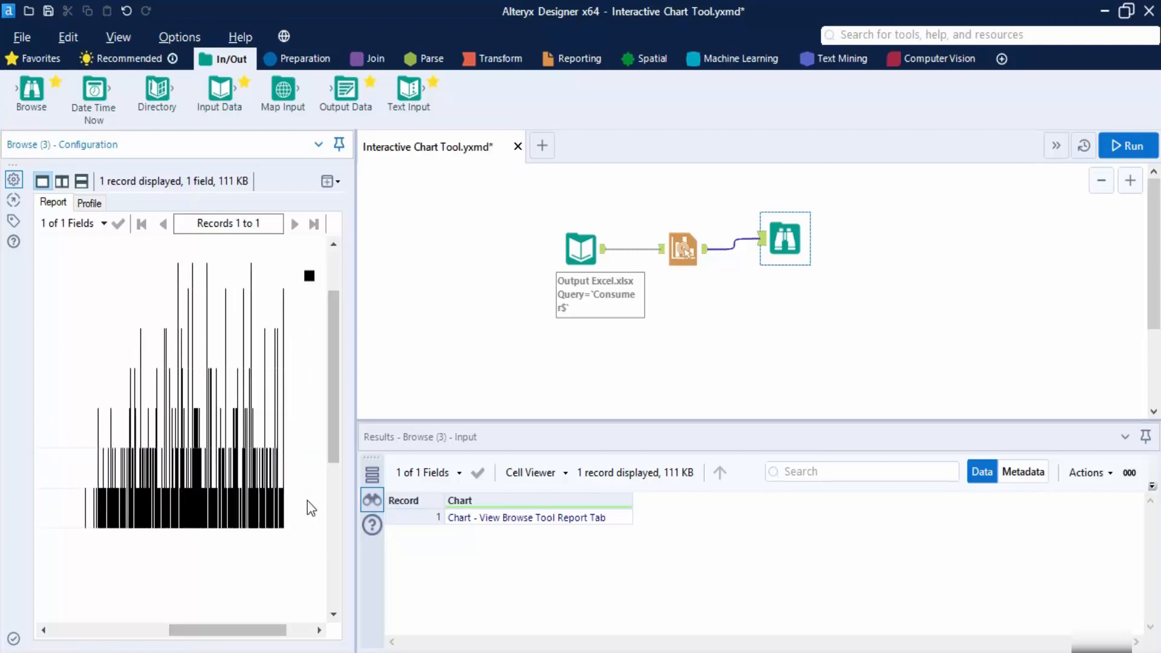
Step: Reopen the chart configuration and, in the layer style, clear the Category colour variable and set the bar colour to Constant
{"action": "left_click", "coordinate": [674, 264]}
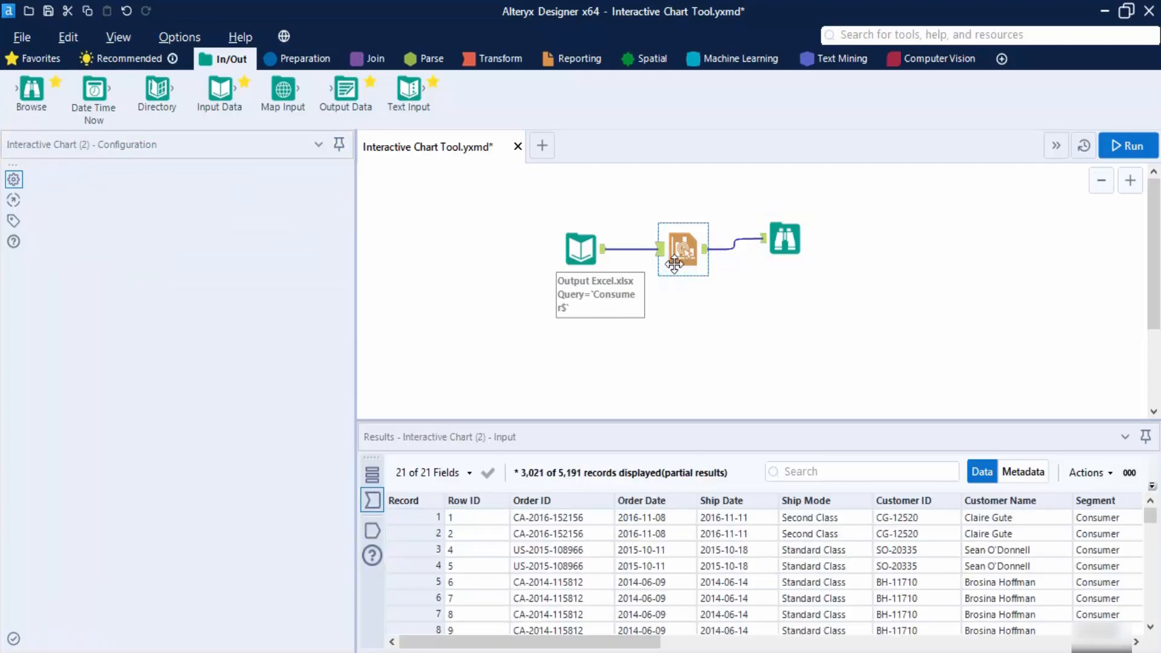
{"action": "left_click", "coordinate": [90, 313]}
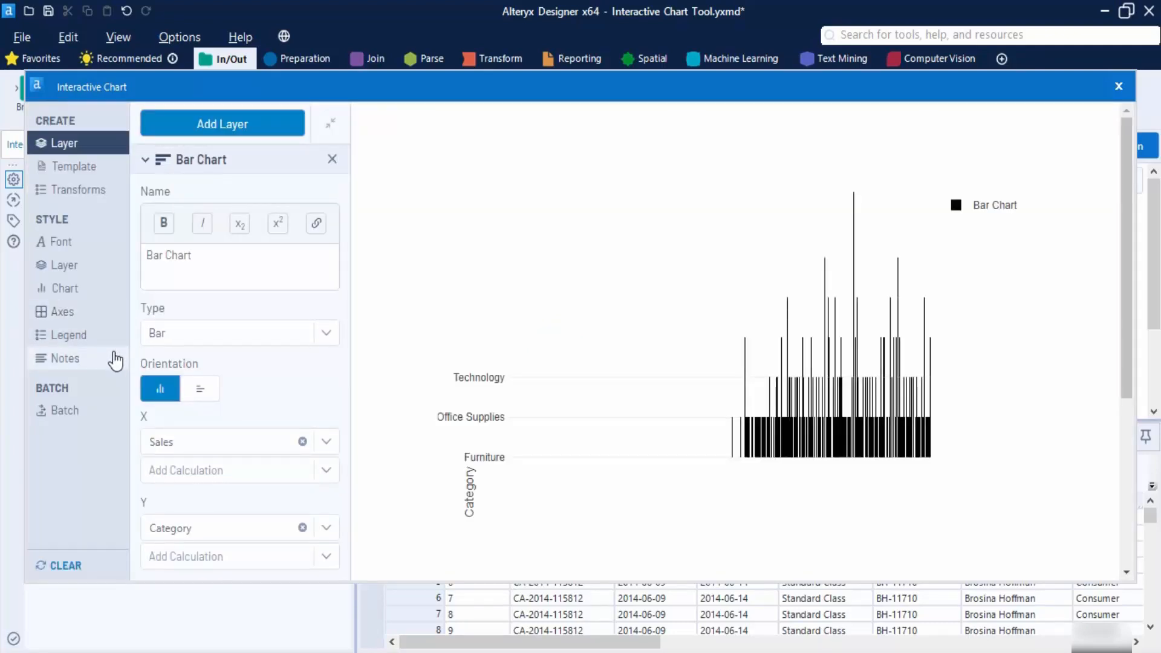
{"action": "left_click", "coordinate": [64, 268]}
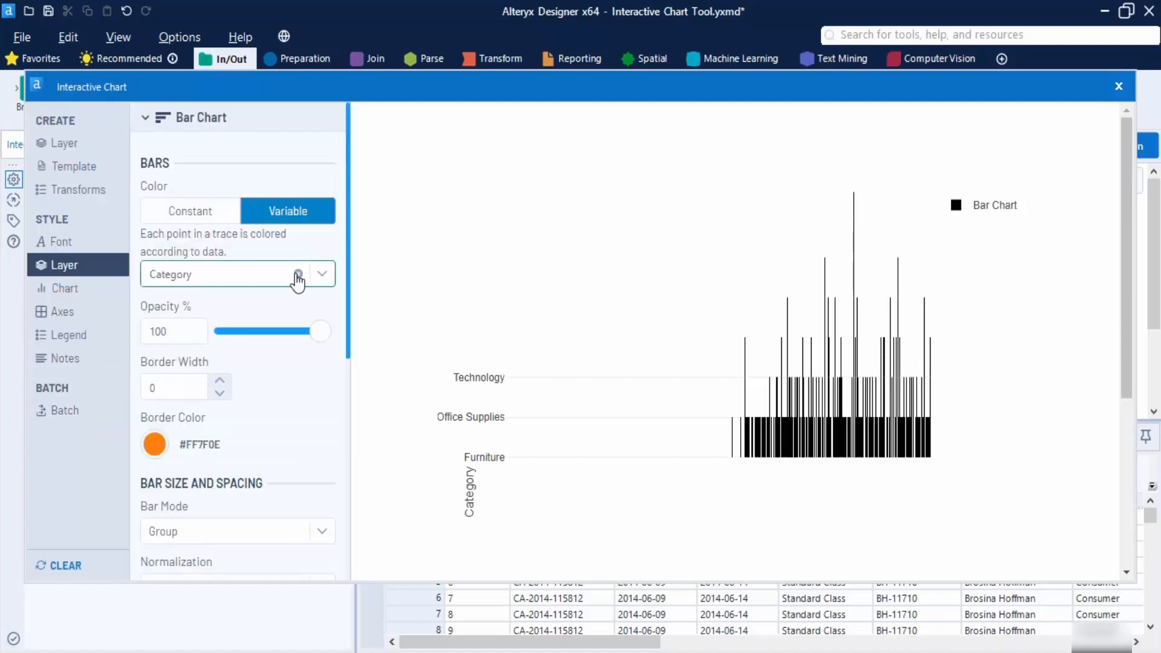
{"action": "left_click", "coordinate": [298, 276]}
{"action": "left_click", "coordinate": [182, 215]}
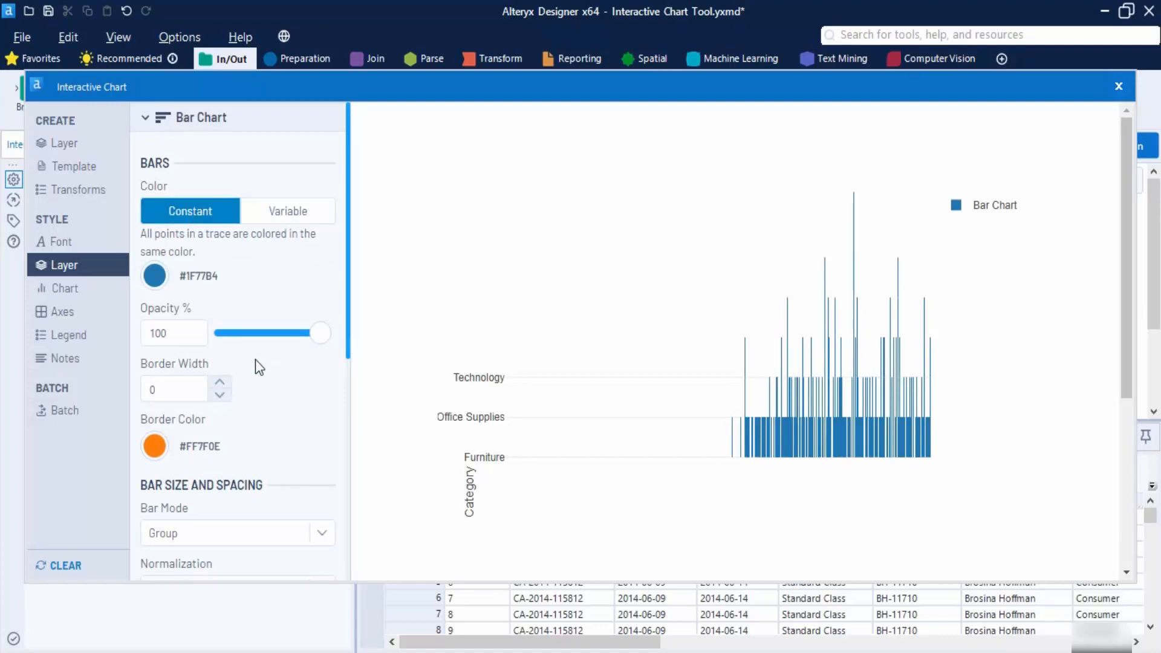
Step: Try bar border widths up to 5 and set the border width to 1
{"action": "scroll", "coordinate": [256, 360], "scroll_direction": "down", "scroll_amount": 2}
{"action": "left_click", "coordinate": [220, 296]}
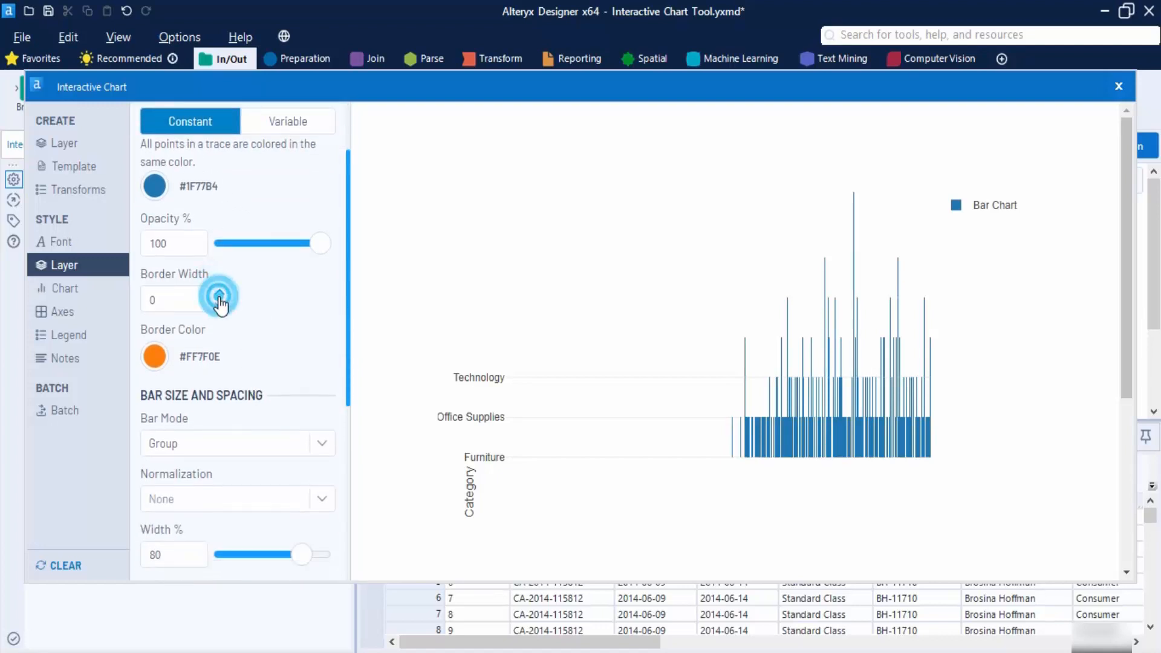
{"action": "left_click", "coordinate": [219, 294]}
{"action": "left_click", "coordinate": [219, 294]}
{"action": "left_click", "coordinate": [220, 294]}
{"action": "left_click", "coordinate": [220, 294]}
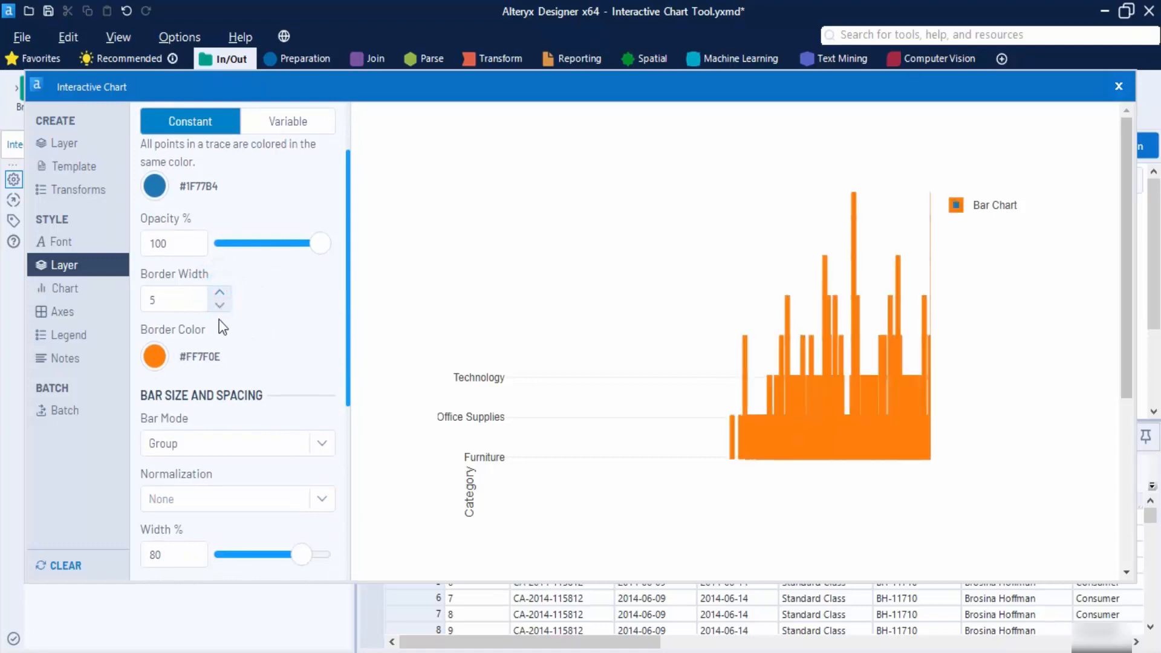
{"action": "left_click", "coordinate": [219, 305]}
{"action": "left_click", "coordinate": [220, 305]}
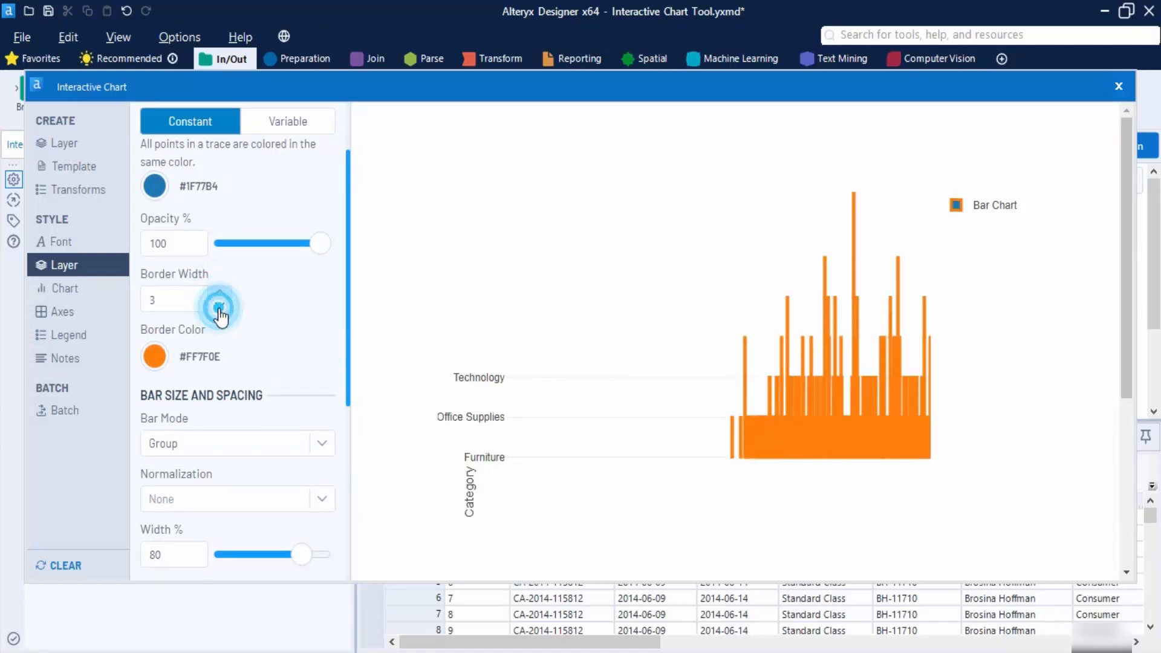
{"action": "left_click", "coordinate": [220, 305]}
{"action": "left_click", "coordinate": [220, 305]}
{"action": "left_click", "coordinate": [219, 306]}
{"action": "left_click", "coordinate": [220, 294]}
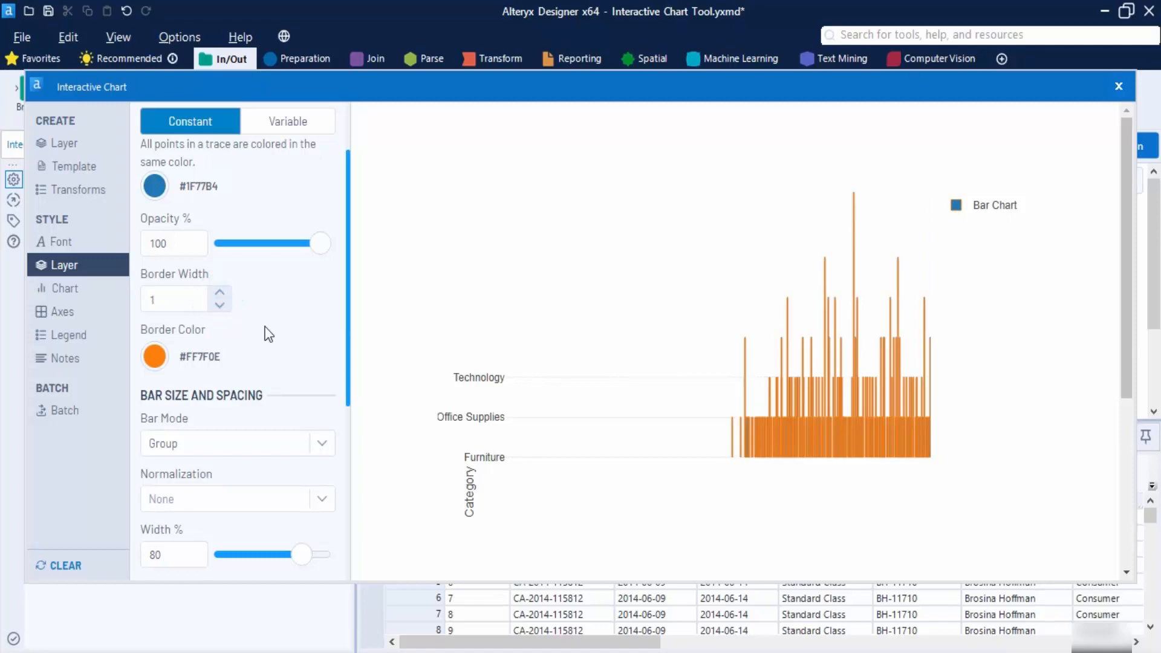
Step: Try the Stack and Overlay bar modes and set the bar mode to Relative
{"action": "scroll", "coordinate": [268, 340], "scroll_direction": "down", "scroll_amount": 3}
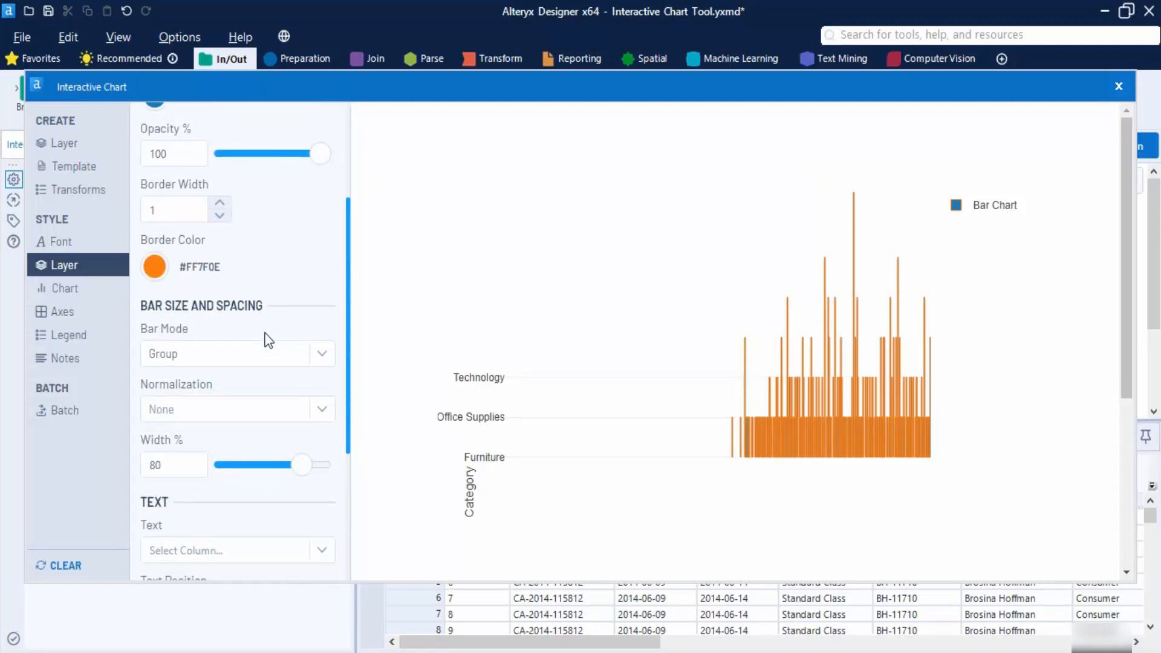
{"action": "left_click", "coordinate": [329, 360]}
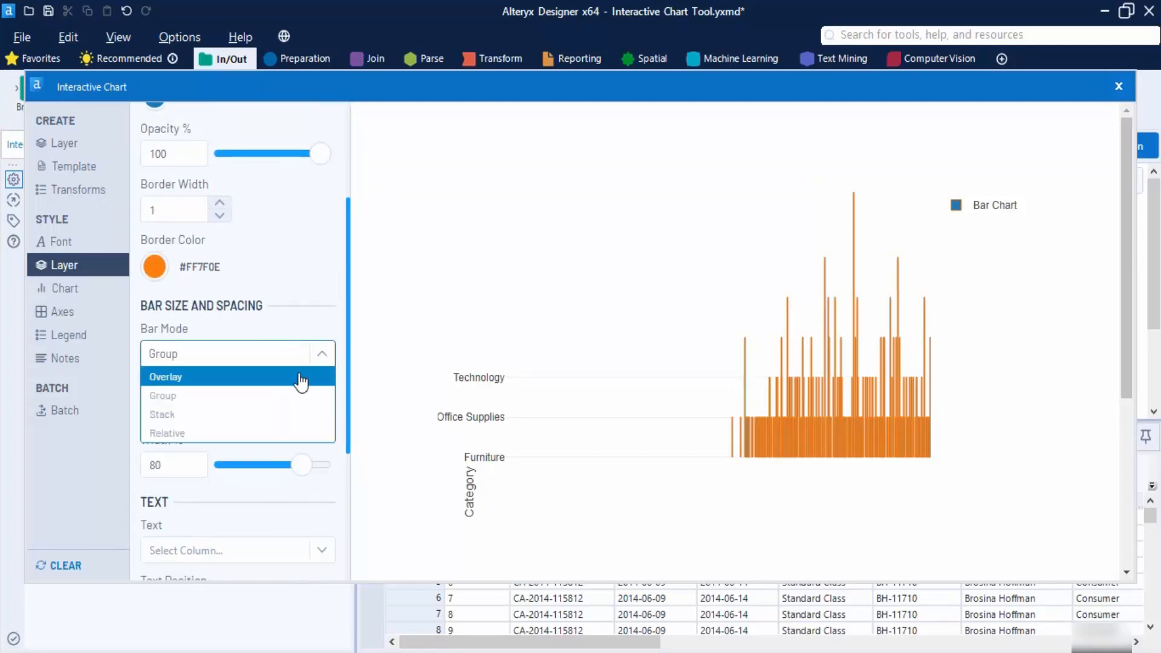
{"action": "left_click", "coordinate": [224, 415]}
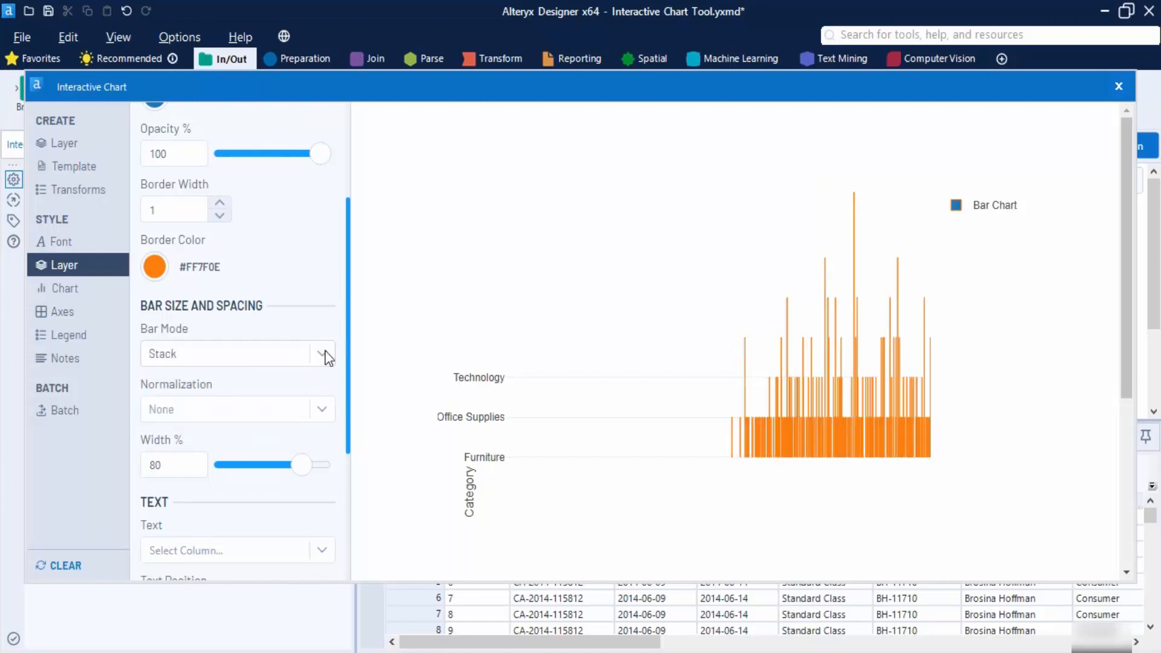
{"action": "left_click", "coordinate": [325, 351]}
{"action": "left_click", "coordinate": [216, 378]}
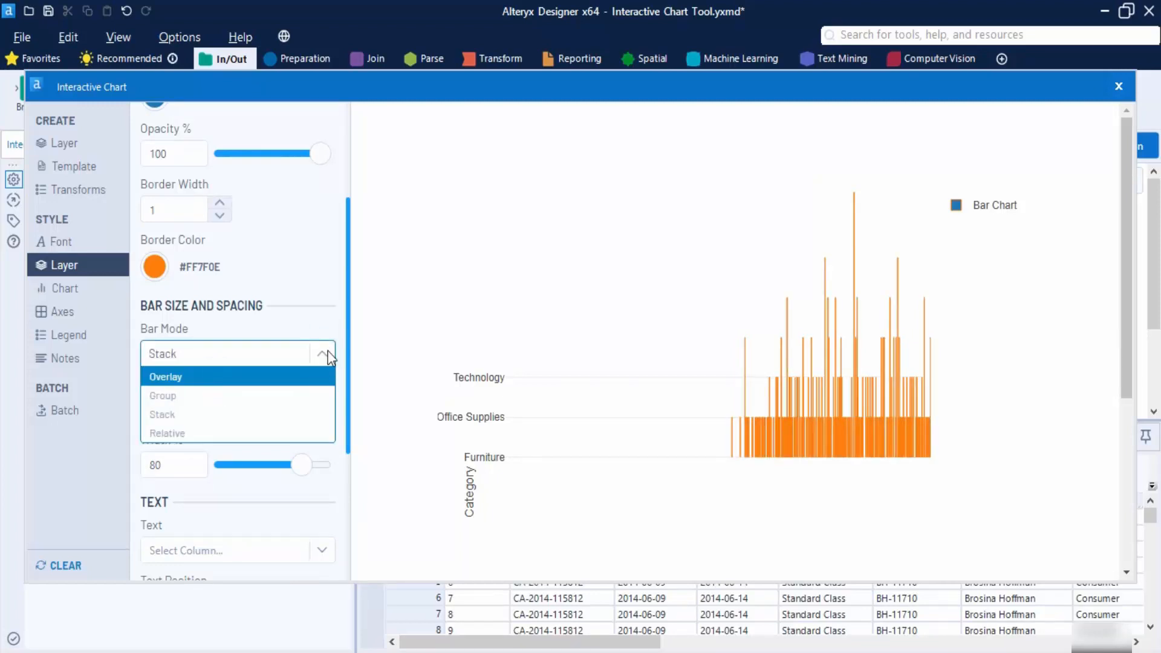
{"action": "left_click", "coordinate": [323, 355]}
{"action": "left_click", "coordinate": [220, 434]}
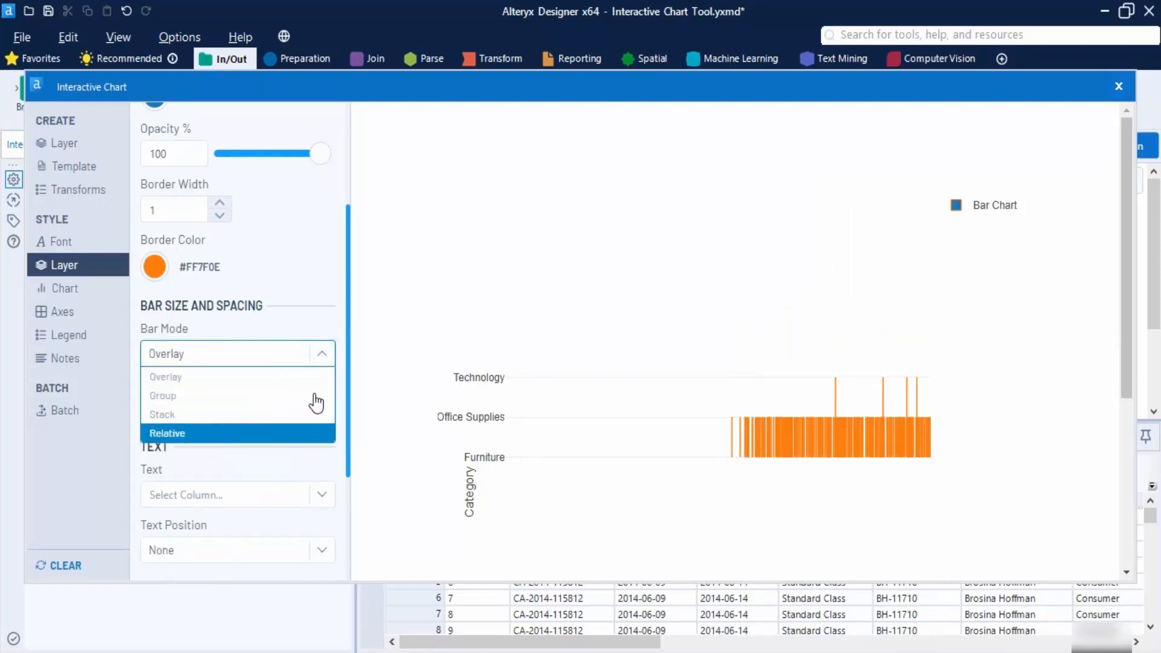
{"action": "scroll", "coordinate": [306, 368], "scroll_direction": "down", "scroll_amount": 4}
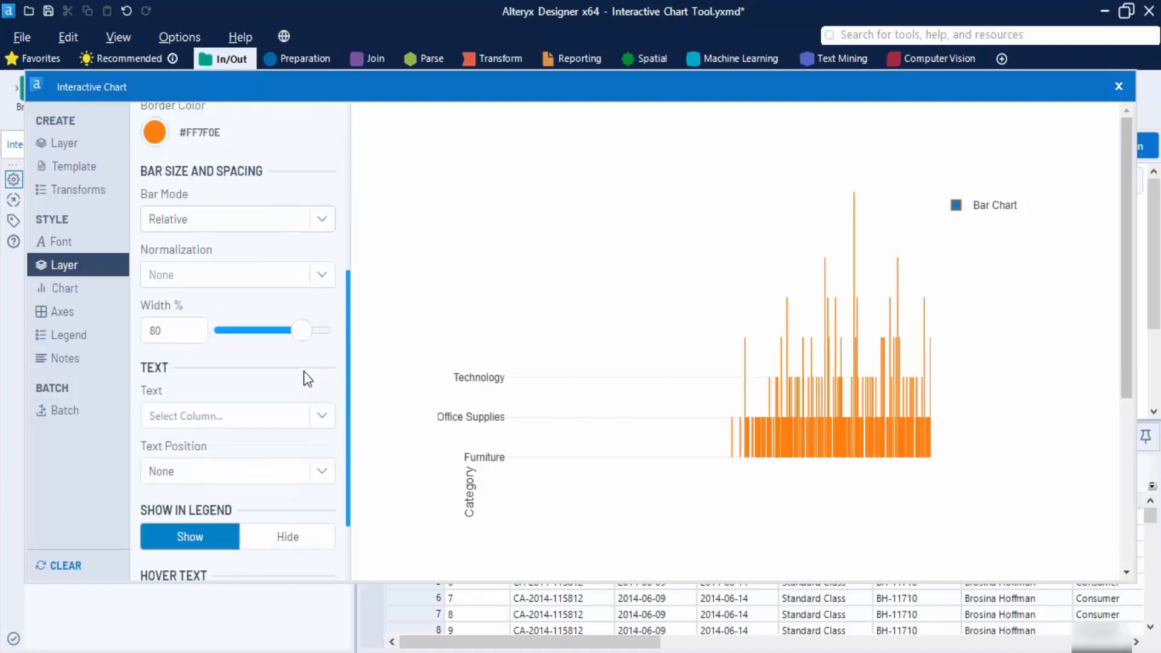
Step: Review the legend style settings, hide the chart legend and show it again
{"action": "left_click", "coordinate": [97, 344]}
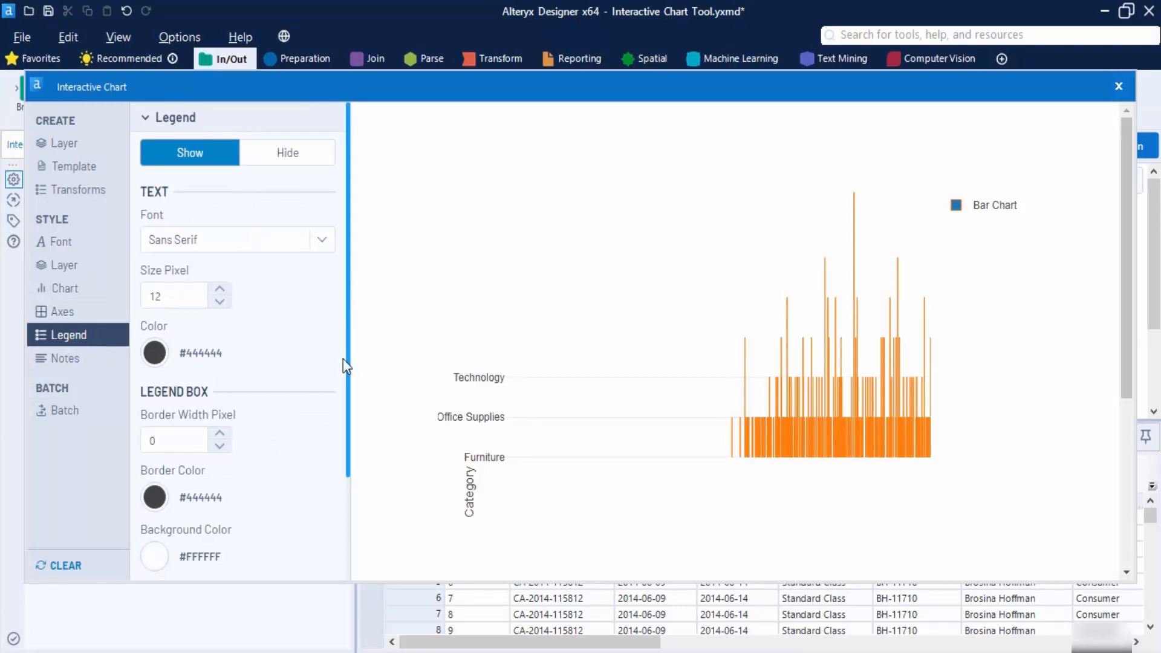
{"action": "scroll", "coordinate": [269, 354], "scroll_direction": "down", "scroll_amount": 3}
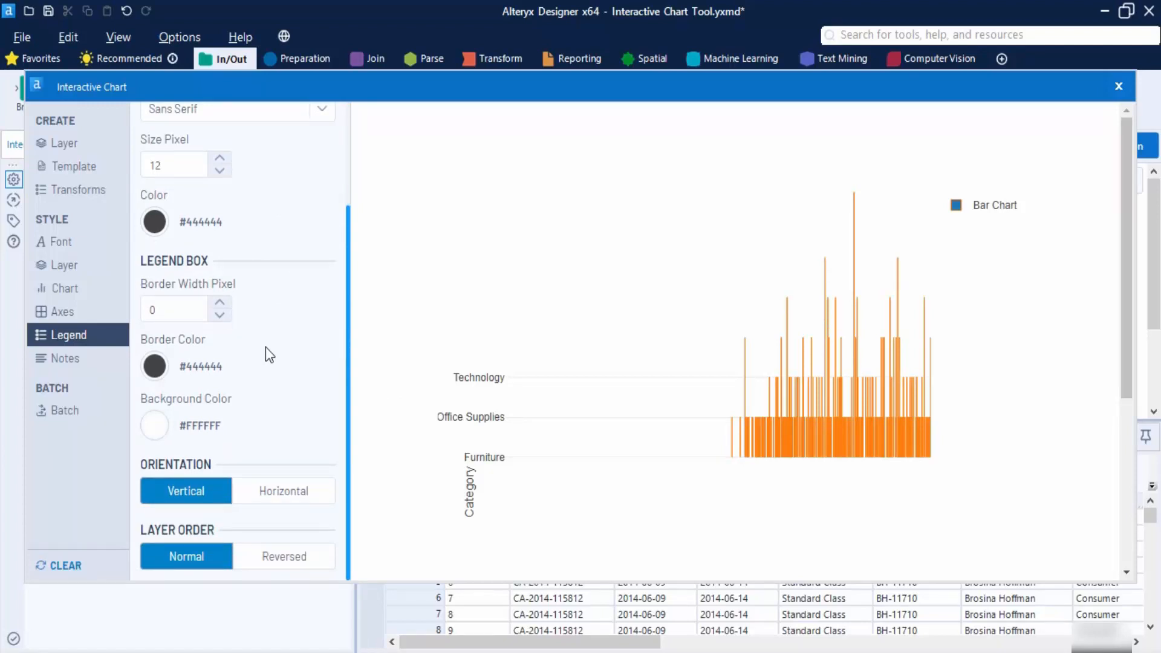
{"action": "scroll", "coordinate": [269, 354], "scroll_direction": "up", "scroll_amount": 3}
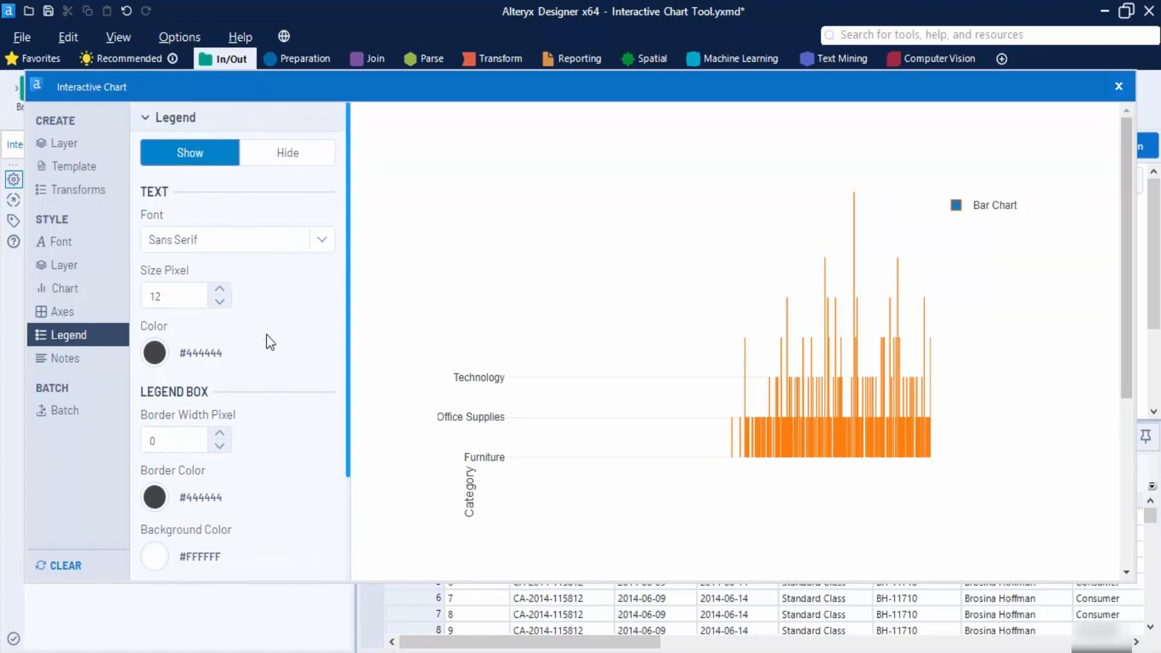
{"action": "left_click", "coordinate": [289, 155]}
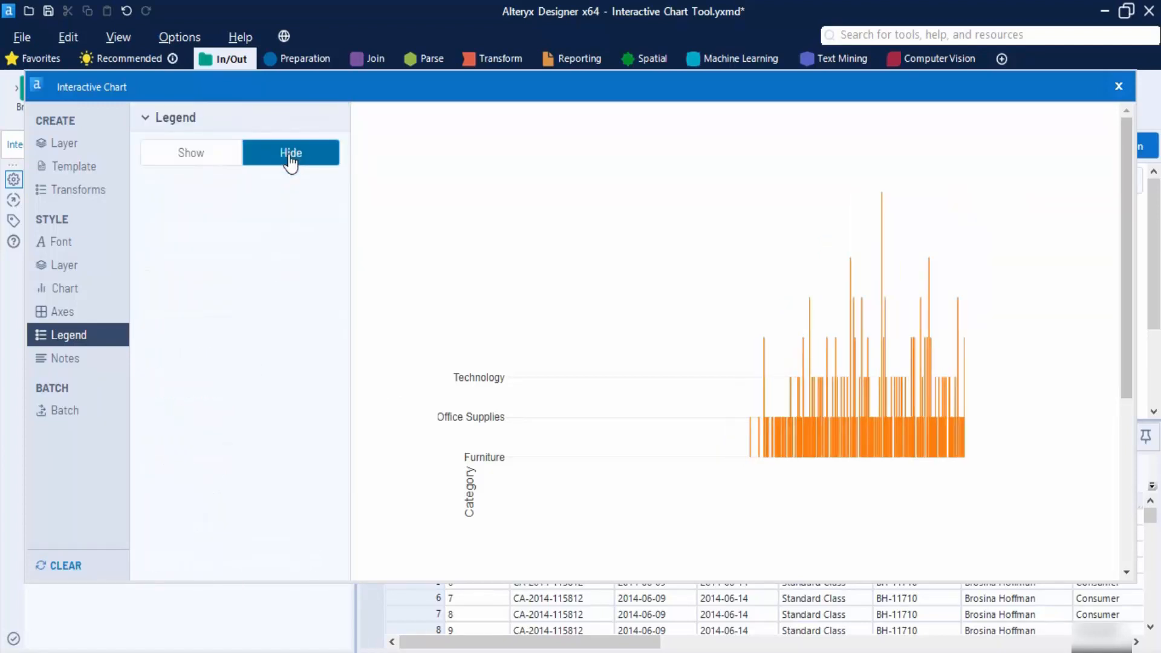
{"action": "left_click", "coordinate": [209, 159]}
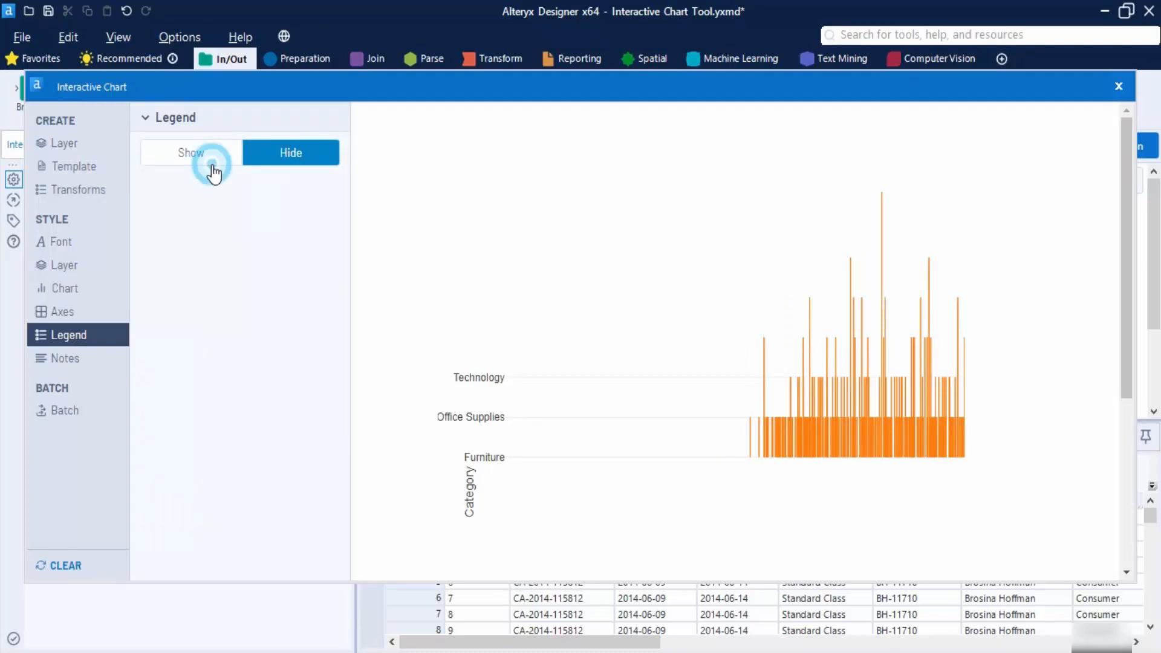
Step: Change the Bar Chart layer's orientation to horizontal and zoom the chart preview out
{"action": "left_click", "coordinate": [76, 145]}
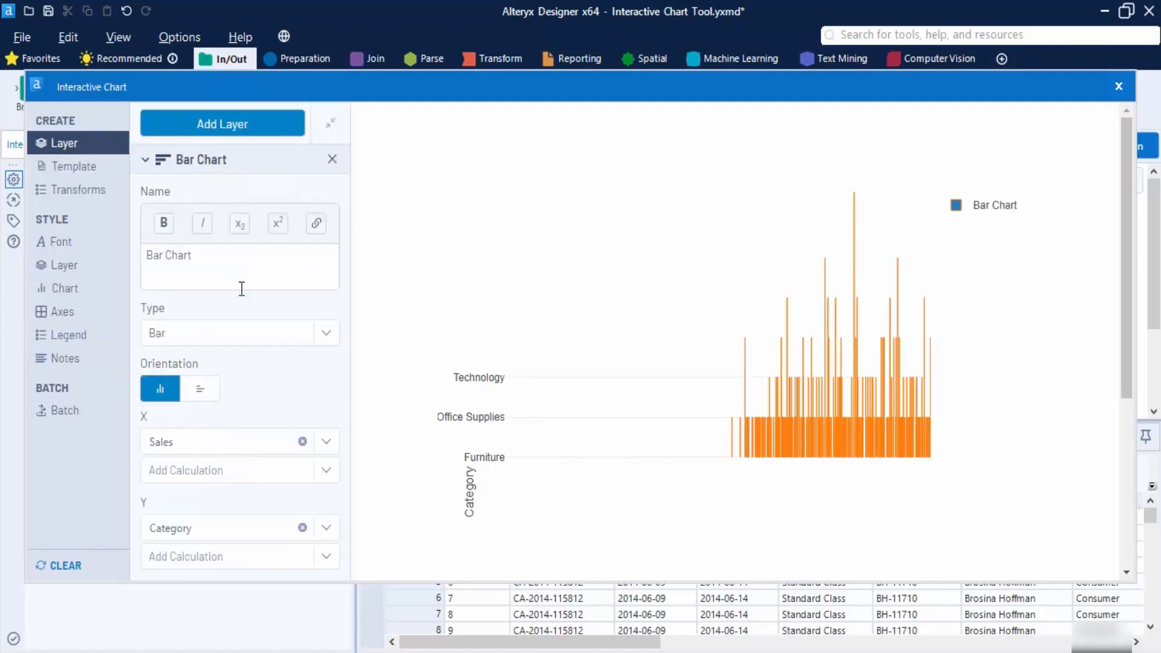
{"action": "left_click", "coordinate": [201, 392]}
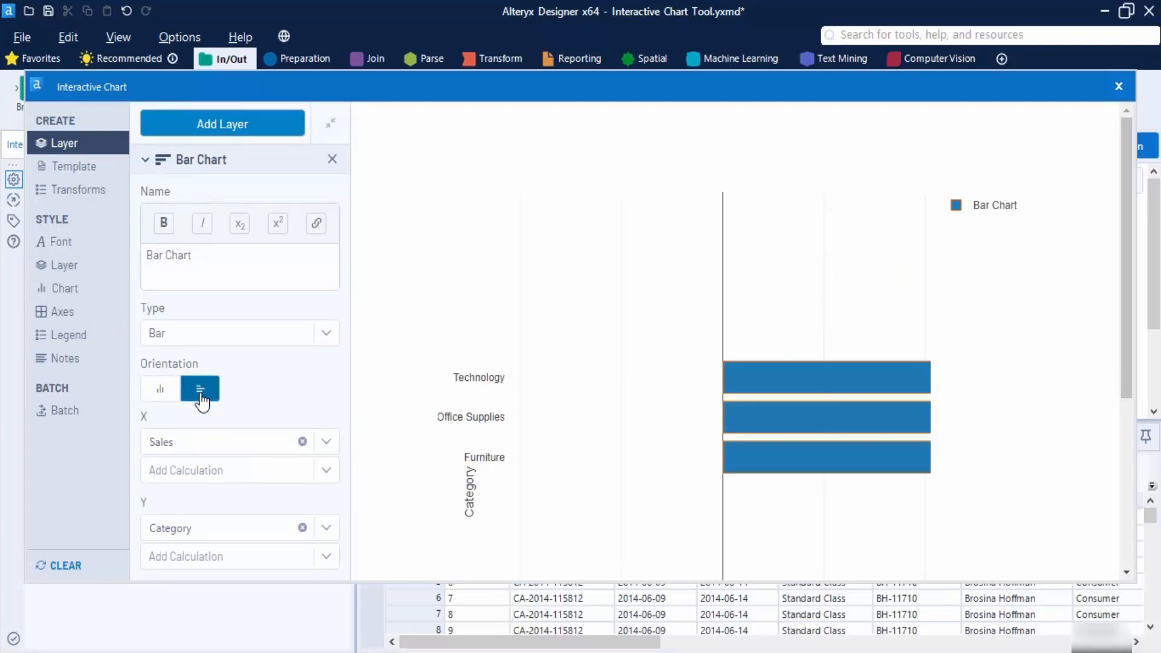
{"action": "scroll", "coordinate": [887, 427], "scroll_direction": "down", "scroll_amount": 2}
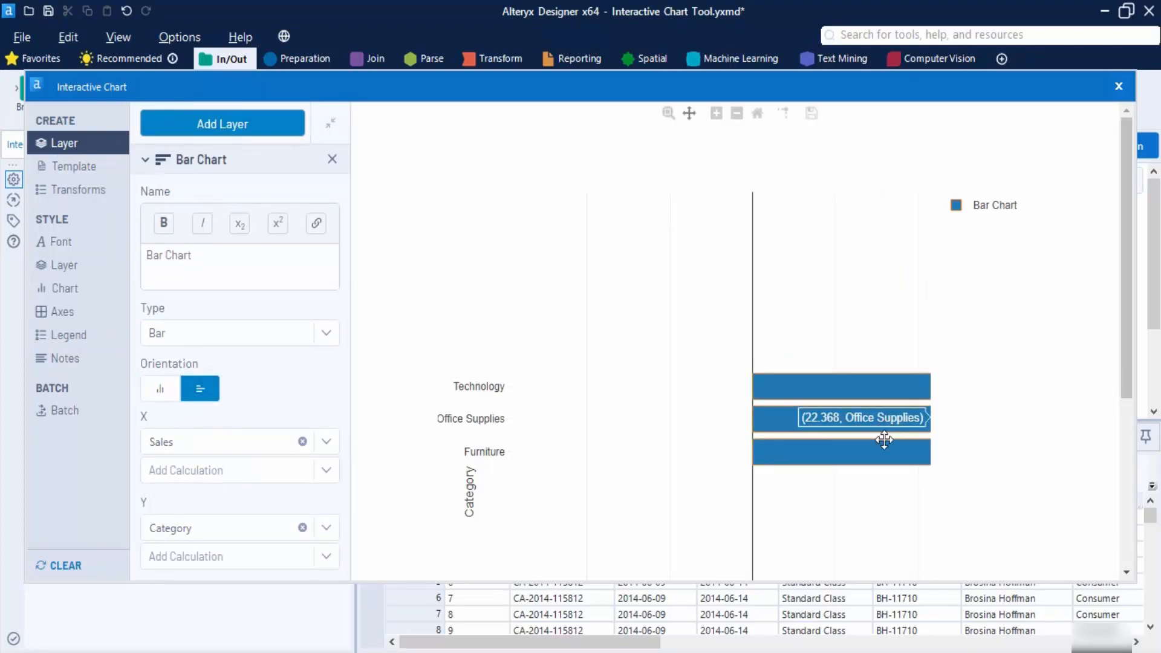
{"action": "scroll", "coordinate": [884, 440], "scroll_direction": "down", "scroll_amount": 1}
{"action": "scroll", "coordinate": [912, 426], "scroll_direction": "down", "scroll_amount": 1}
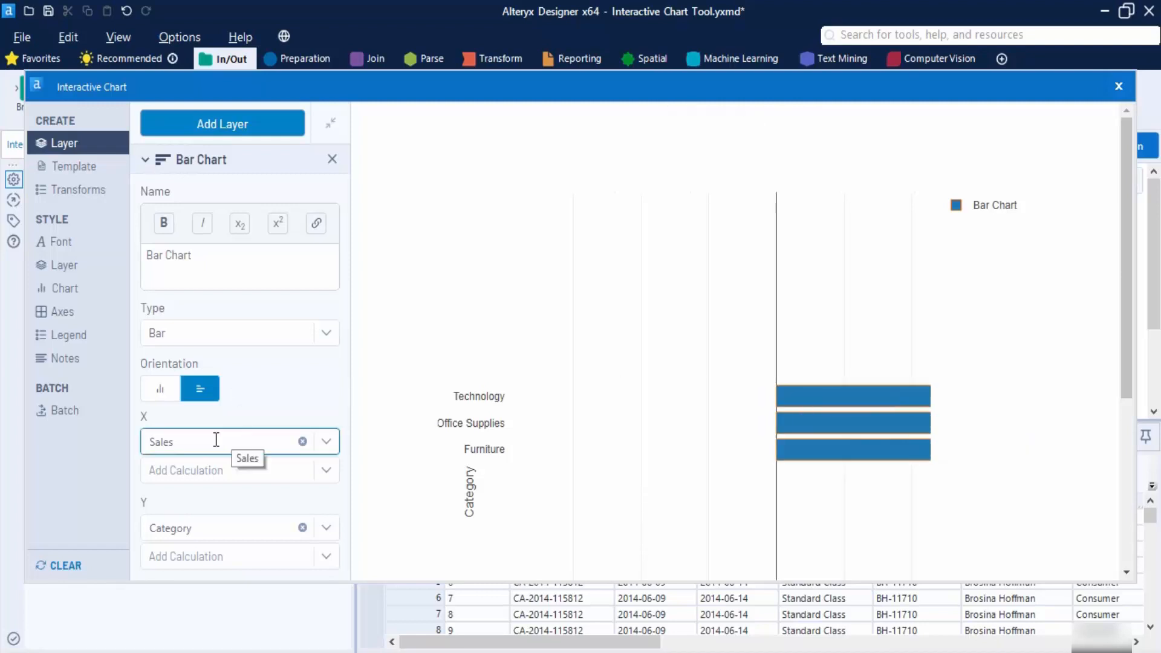
Step: Show the axis line for the X axis and review the line and label settings for the axes
{"action": "left_click", "coordinate": [73, 357]}
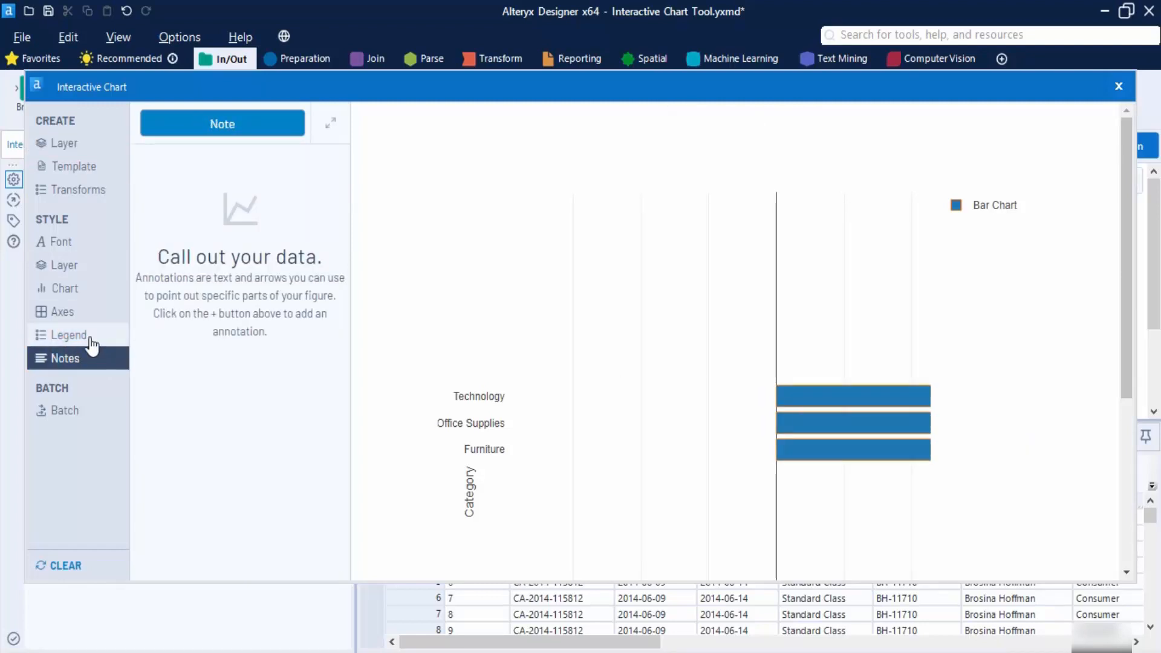
{"action": "left_click", "coordinate": [91, 338]}
{"action": "left_click", "coordinate": [82, 319]}
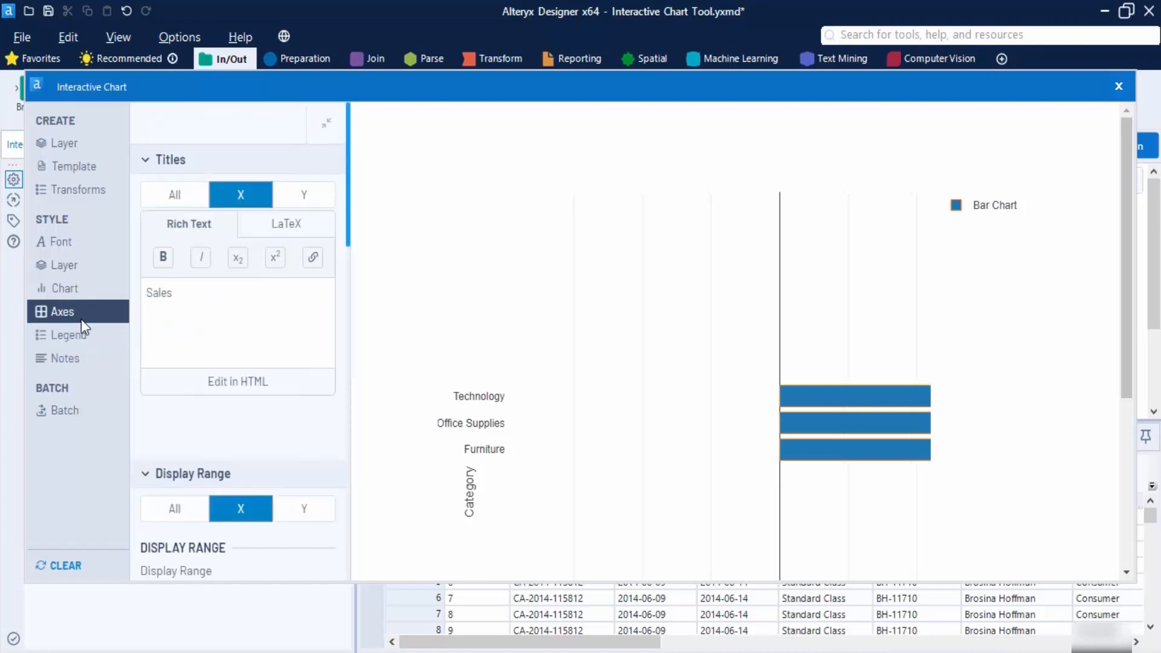
{"action": "scroll", "coordinate": [305, 349], "scroll_direction": "down", "scroll_amount": 3}
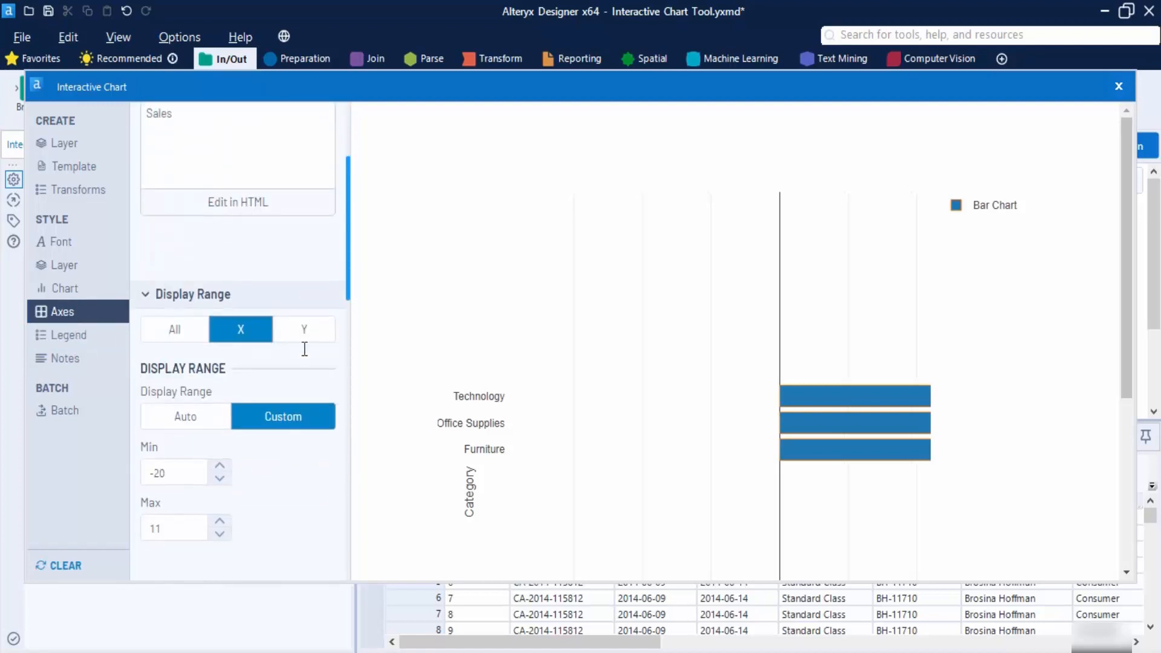
{"action": "scroll", "coordinate": [304, 349], "scroll_direction": "down", "scroll_amount": 3}
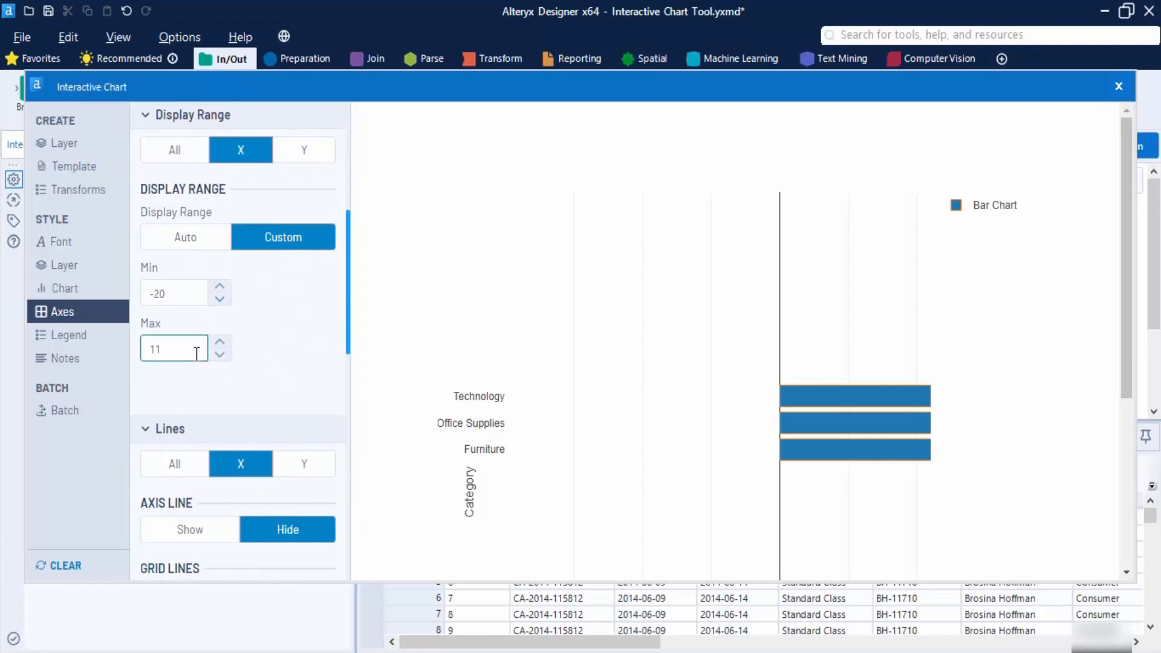
{"action": "scroll", "coordinate": [270, 379], "scroll_direction": "down", "scroll_amount": 3}
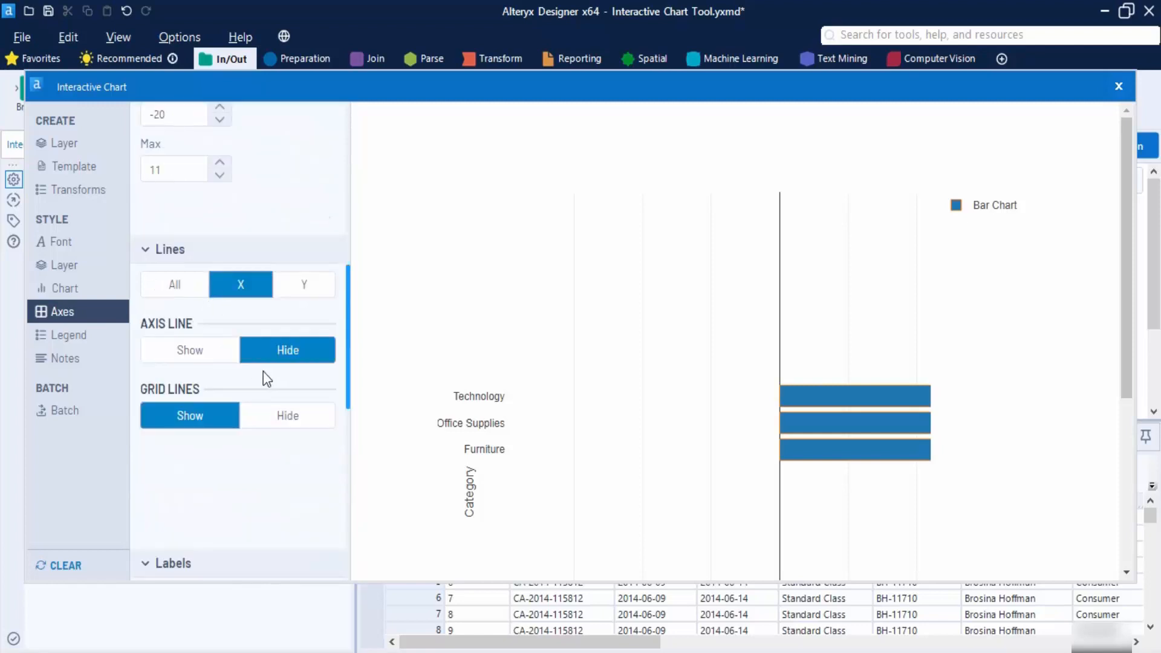
{"action": "left_click", "coordinate": [210, 357]}
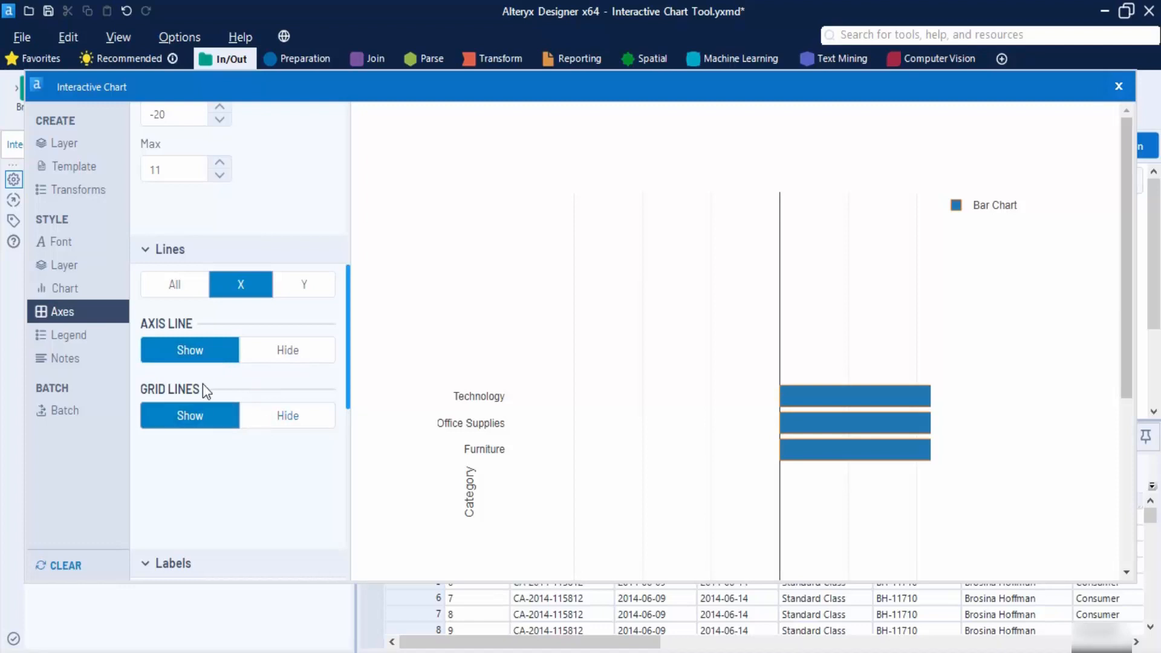
{"action": "scroll", "coordinate": [204, 390], "scroll_direction": "up", "scroll_amount": 2}
{"action": "left_click", "coordinate": [176, 376]}
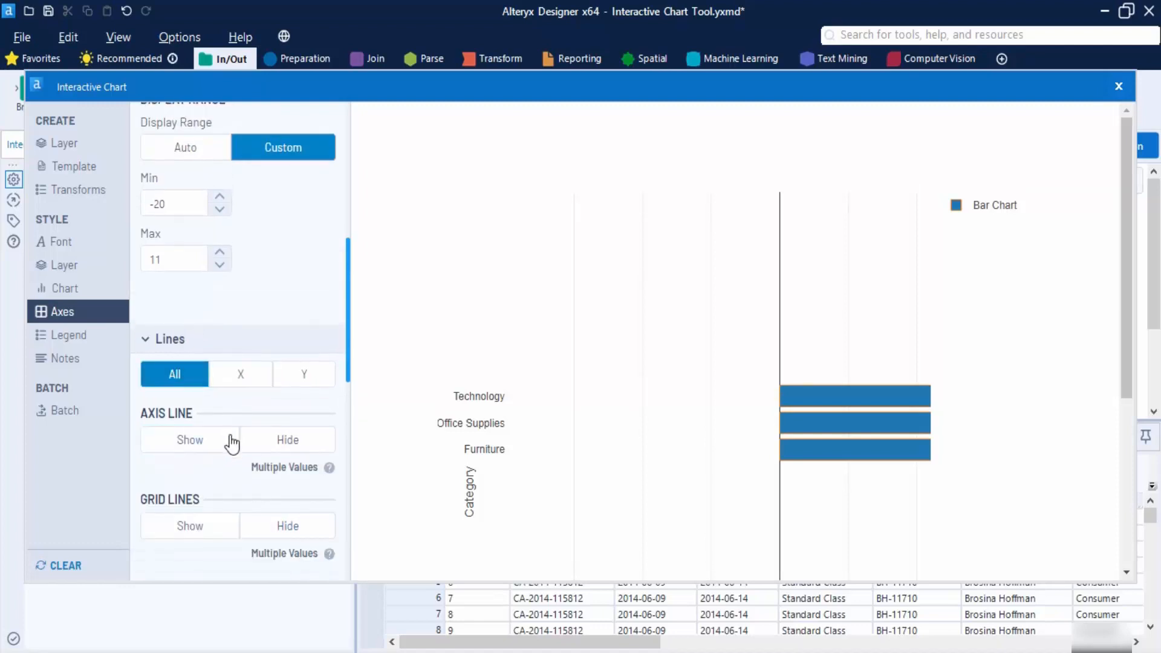
{"action": "scroll", "coordinate": [242, 466], "scroll_direction": "down", "scroll_amount": 3}
{"action": "scroll", "coordinate": [164, 420], "scroll_direction": "down", "scroll_amount": 8}
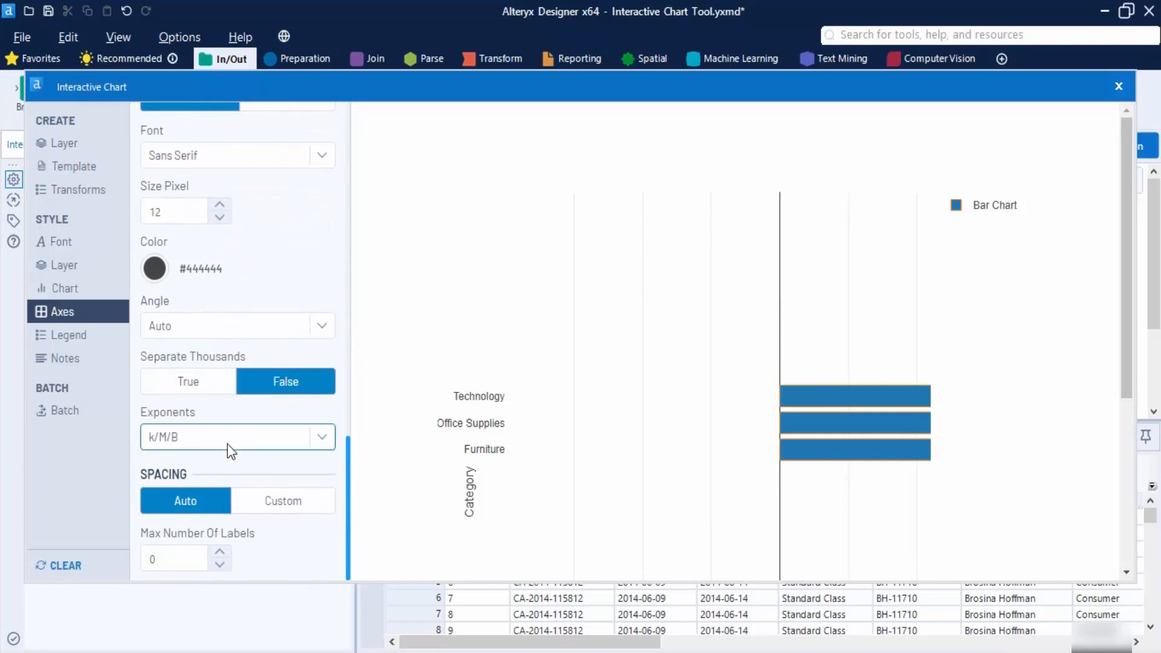
Step: Review the batched charts option, collapse the Bar Chart layer and close the chart configuration
{"action": "left_click", "coordinate": [79, 411]}
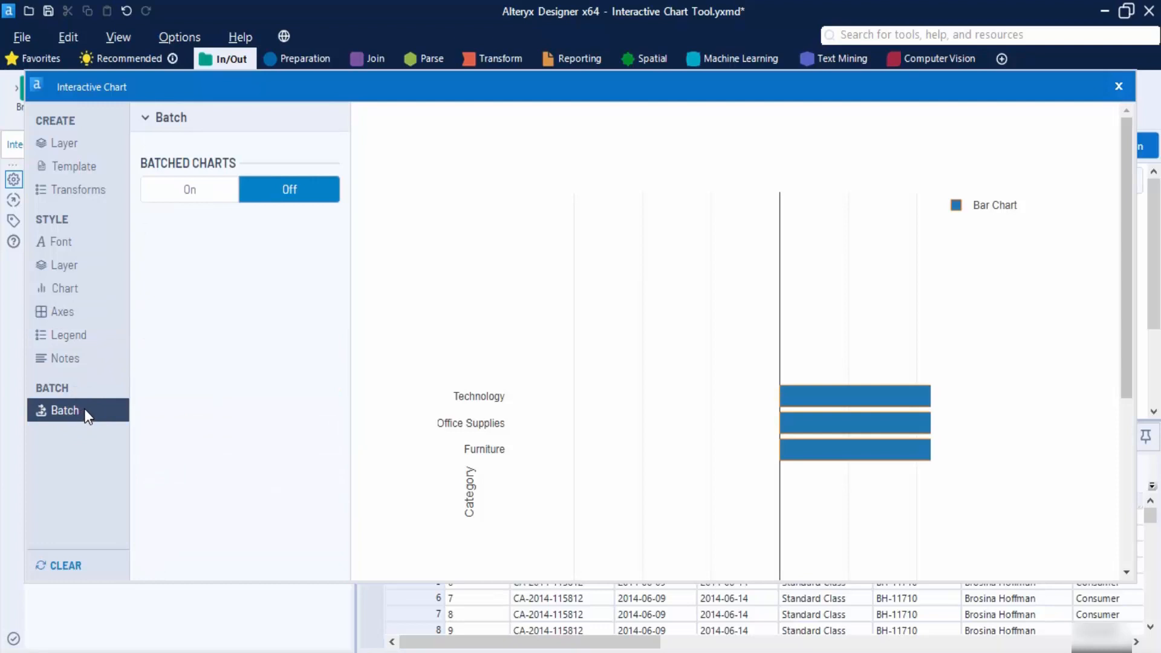
{"action": "left_click", "coordinate": [104, 144]}
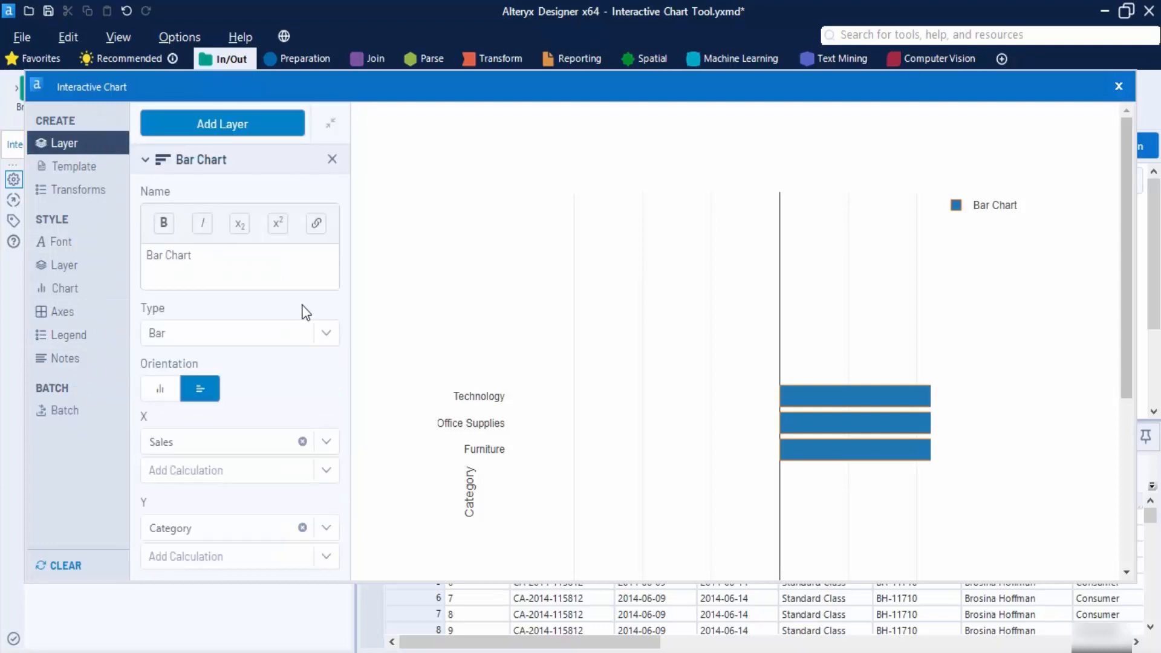
{"action": "left_click", "coordinate": [146, 159]}
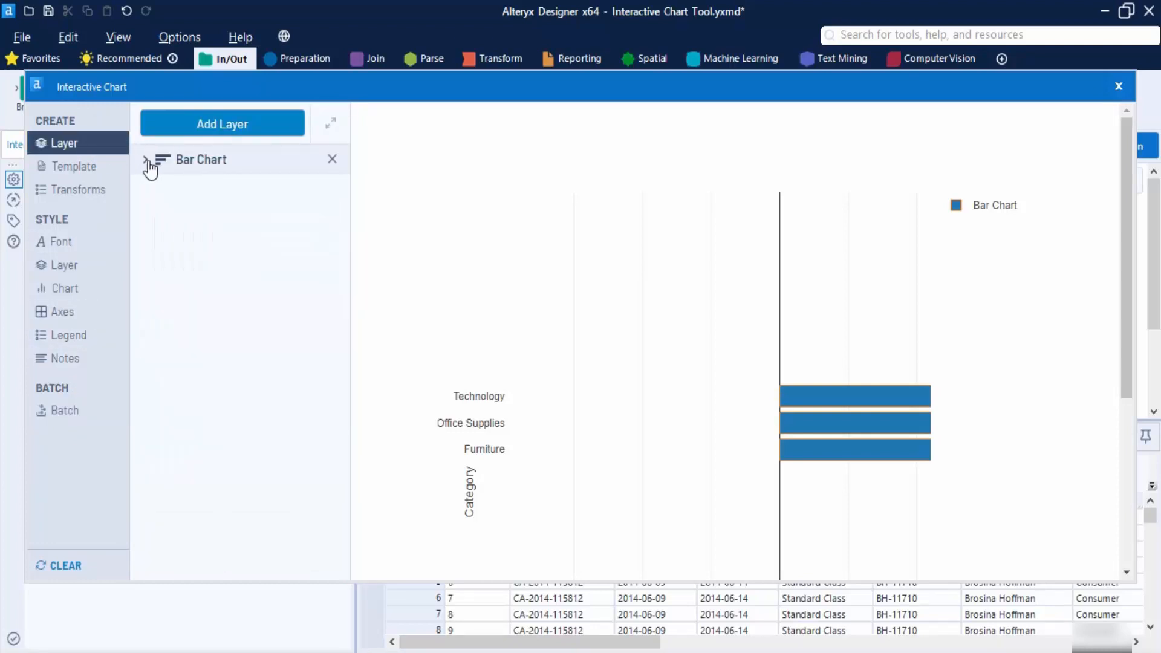
{"action": "left_click", "coordinate": [1119, 86]}
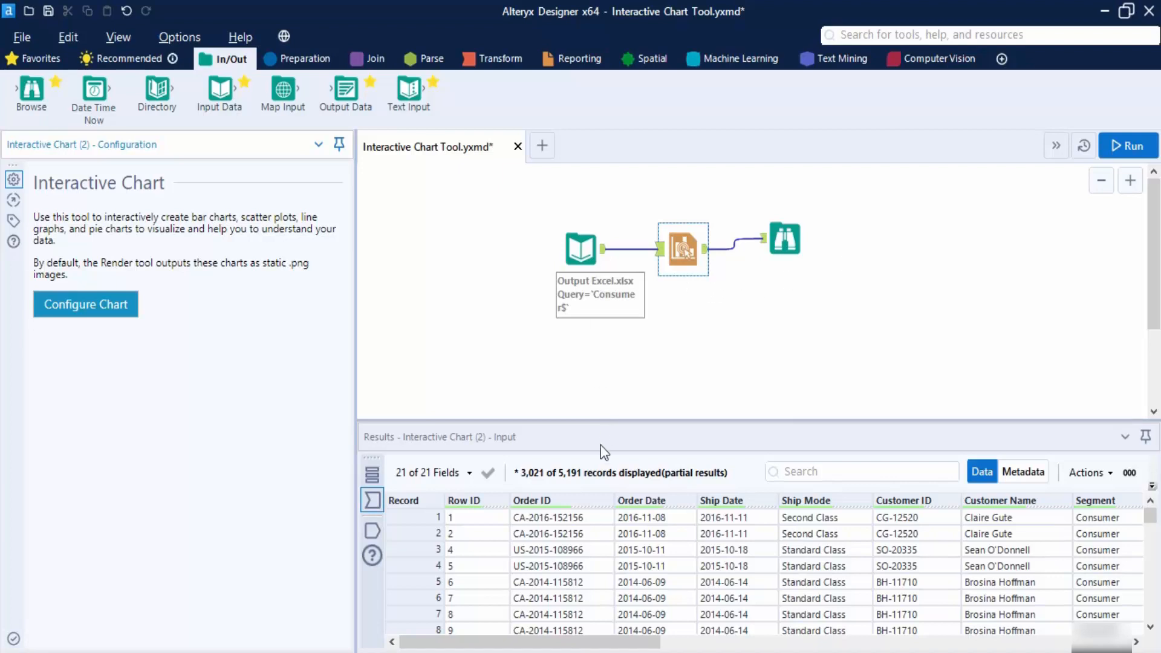
Step: Create a new workflow and copy the input and Interactive Chart tools from the Interactive Chart Tool workflow
{"action": "left_click", "coordinate": [539, 146]}
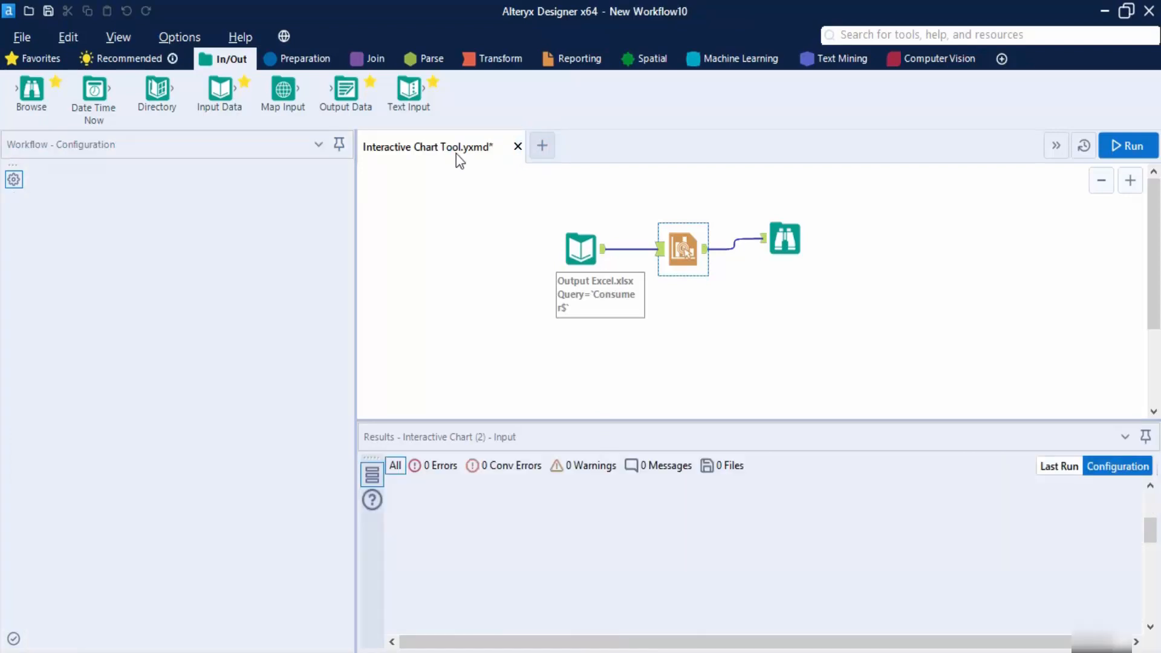
{"action": "left_click", "coordinate": [458, 147]}
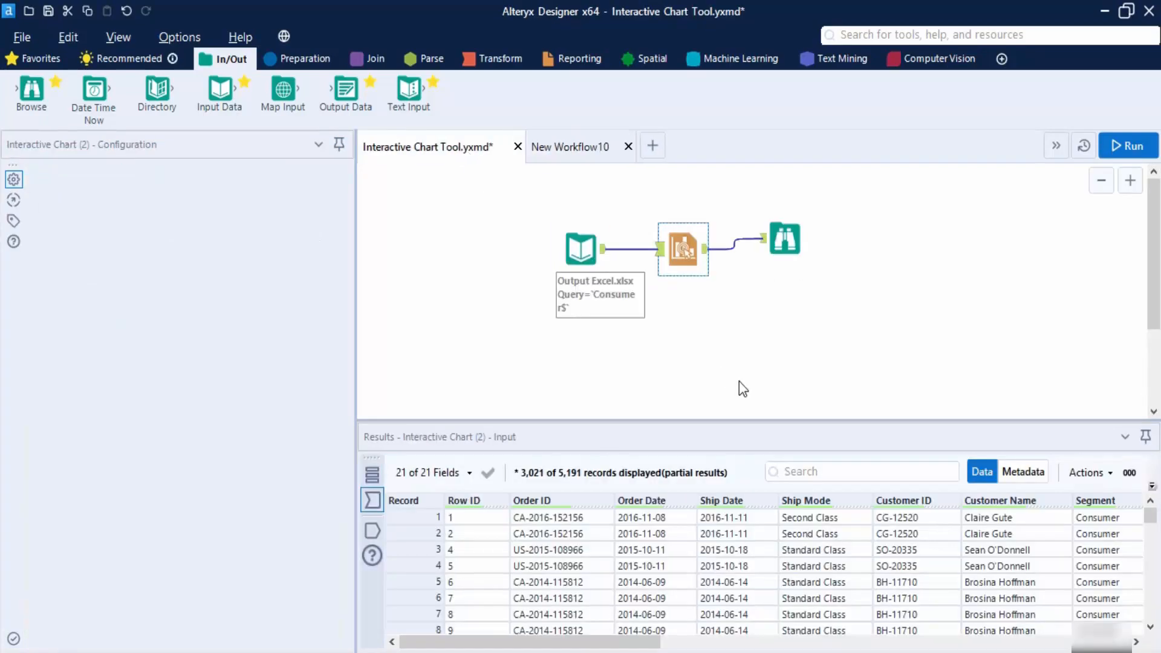
{"action": "left_click_drag", "start_coordinate": [556, 219], "coordinate": [718, 314]}
{"action": "right_click", "coordinate": [690, 236]}
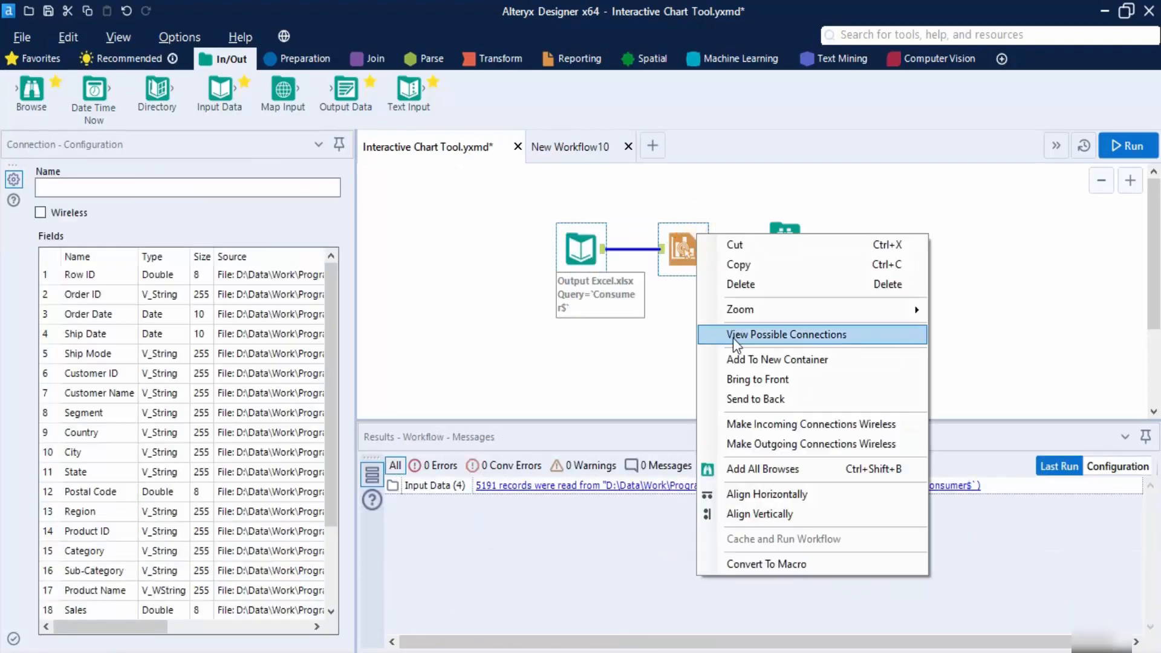
{"action": "left_click", "coordinate": [738, 264]}
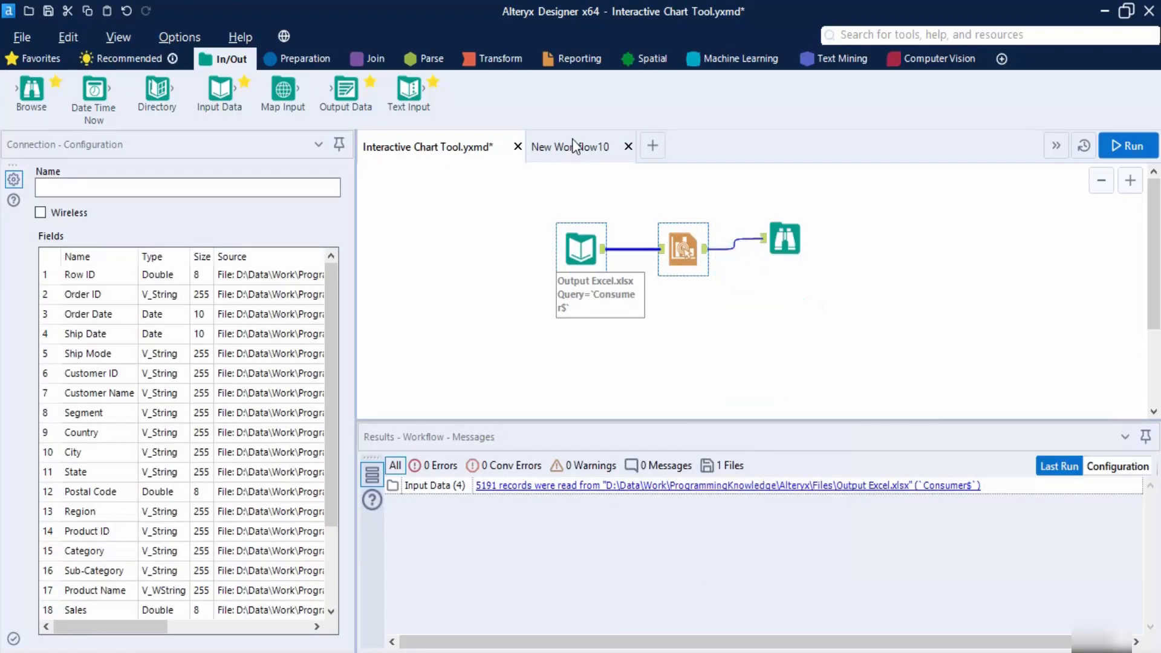
Step: Copy the connected input, Interactive Chart and Browse tools together and paste them into New Workflow10
{"action": "left_click", "coordinate": [742, 308]}
{"action": "left_click_drag", "start_coordinate": [906, 311], "coordinate": [519, 200]}
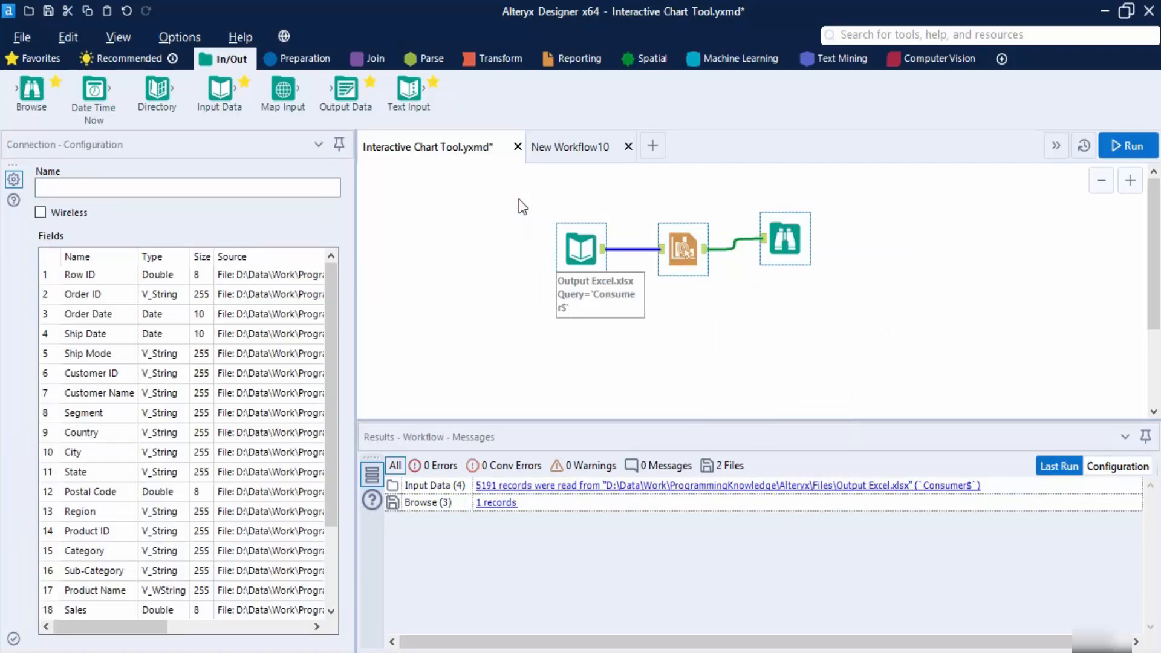
{"action": "left_click", "coordinate": [575, 156]}
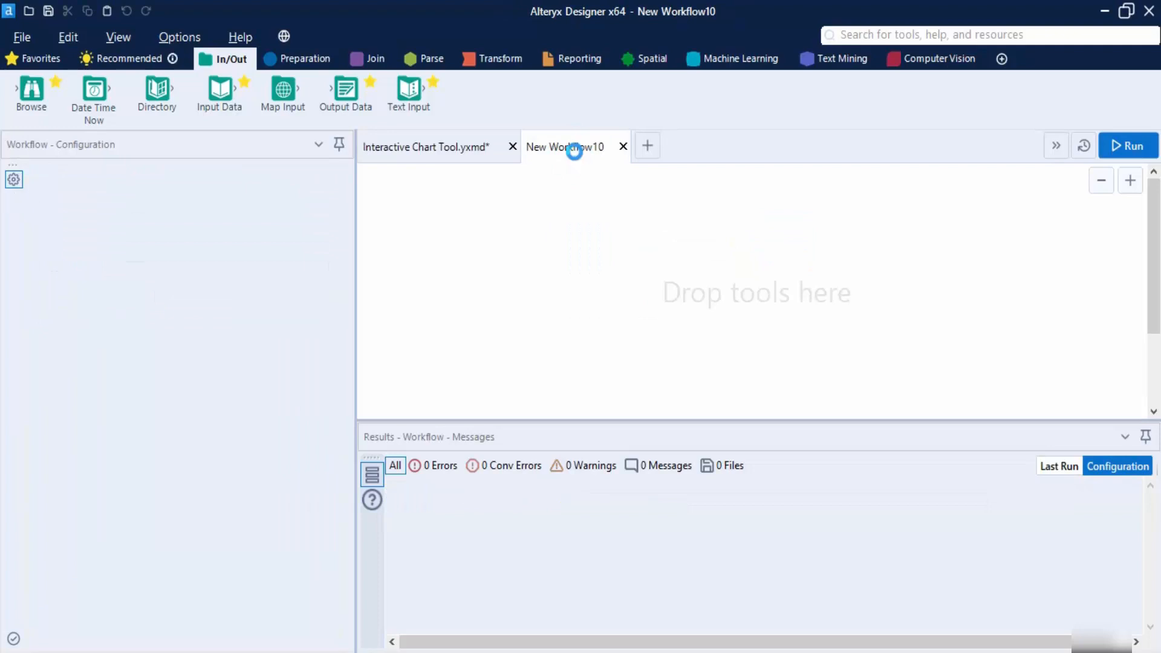
{"action": "key", "text": "ctrl+v"}
{"action": "left_click", "coordinate": [698, 339]}
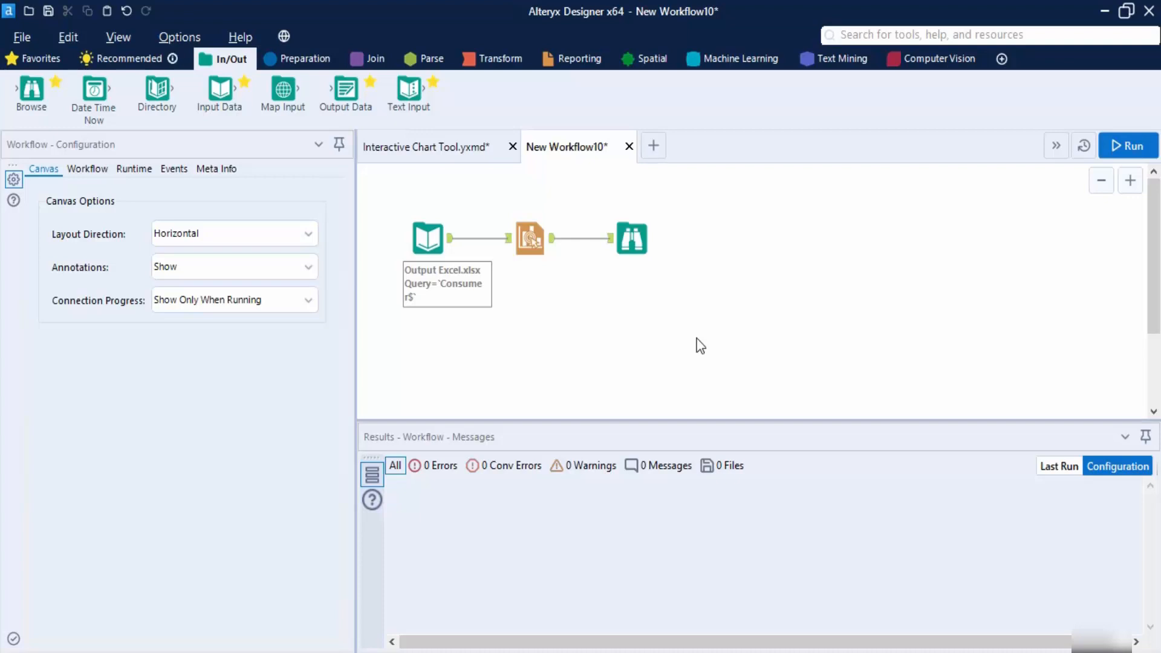
Step: Inspect the pie chart's slices and legend, and save the chart to the Desktop as the PNG image Chart, replacing the existing file
{"action": "key", "text": "Print"}
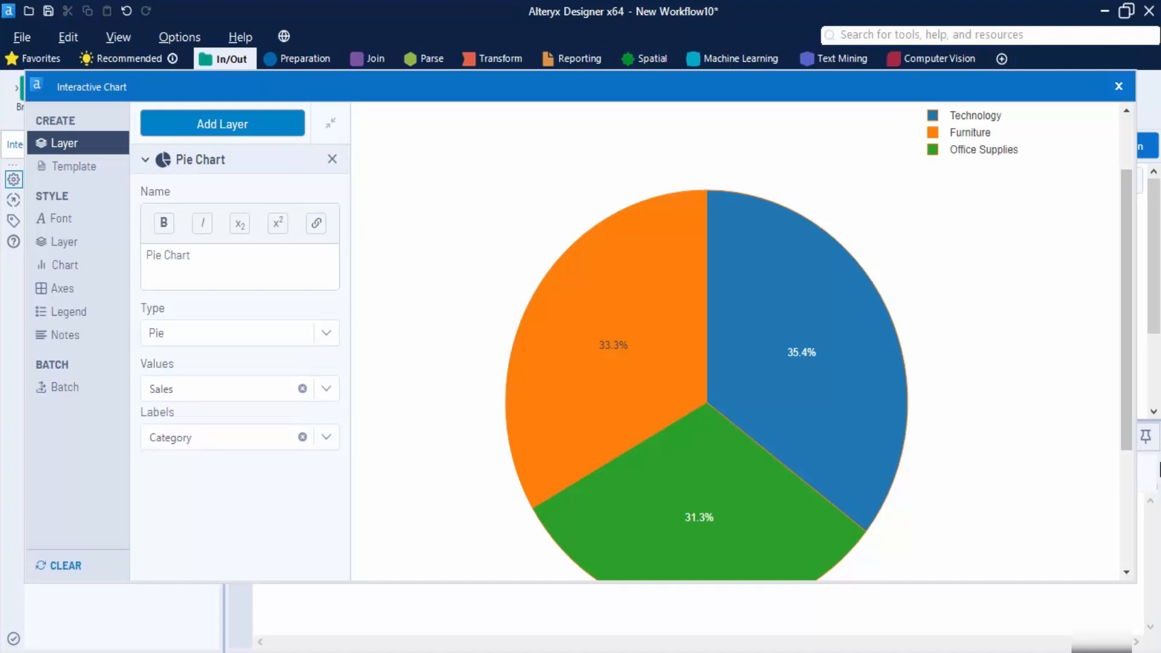
{"action": "scroll", "coordinate": [992, 357], "scroll_direction": "up", "scroll_amount": 2}
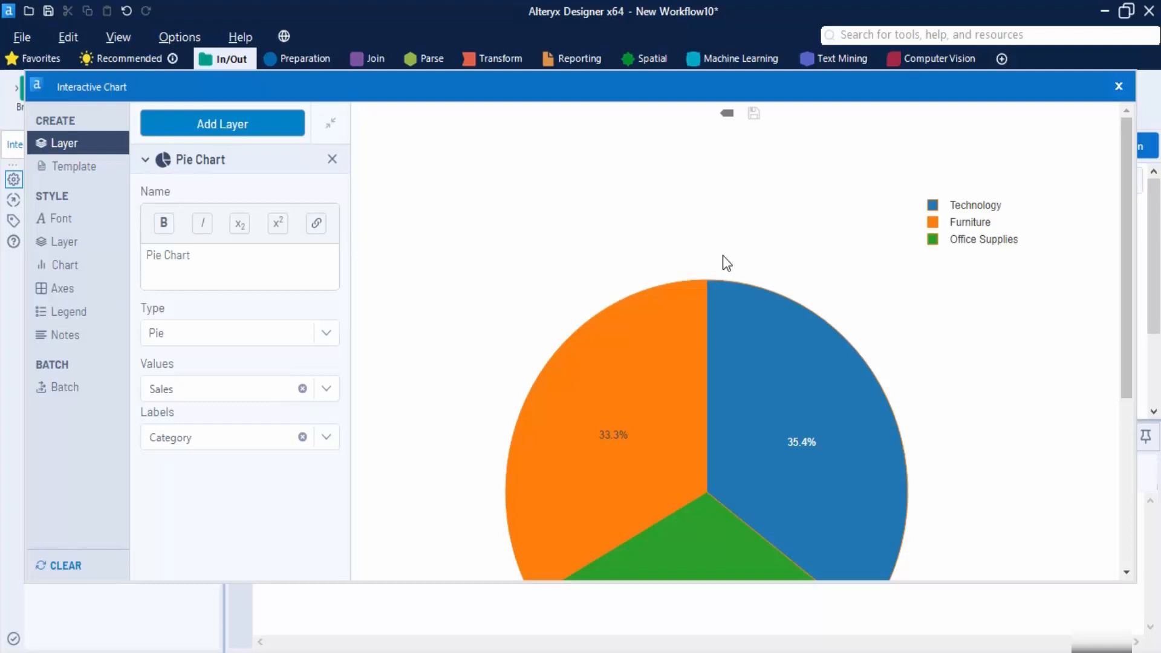
{"action": "scroll", "coordinate": [732, 277], "scroll_direction": "down", "scroll_amount": 4}
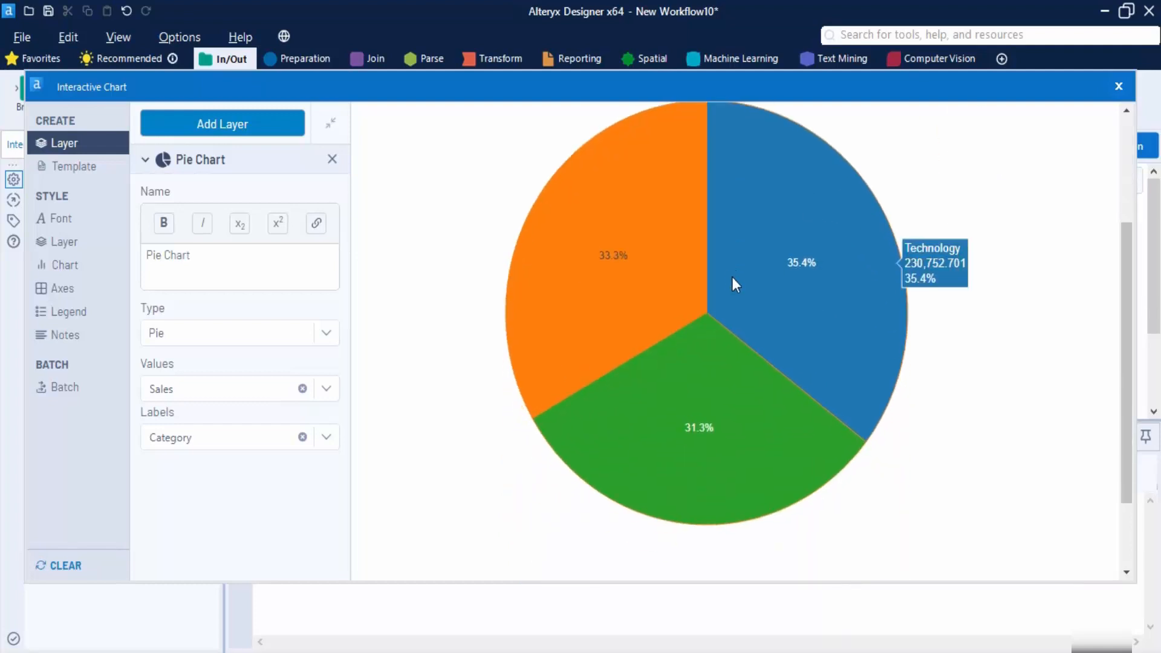
{"action": "mouse_move", "coordinate": [718, 422]}
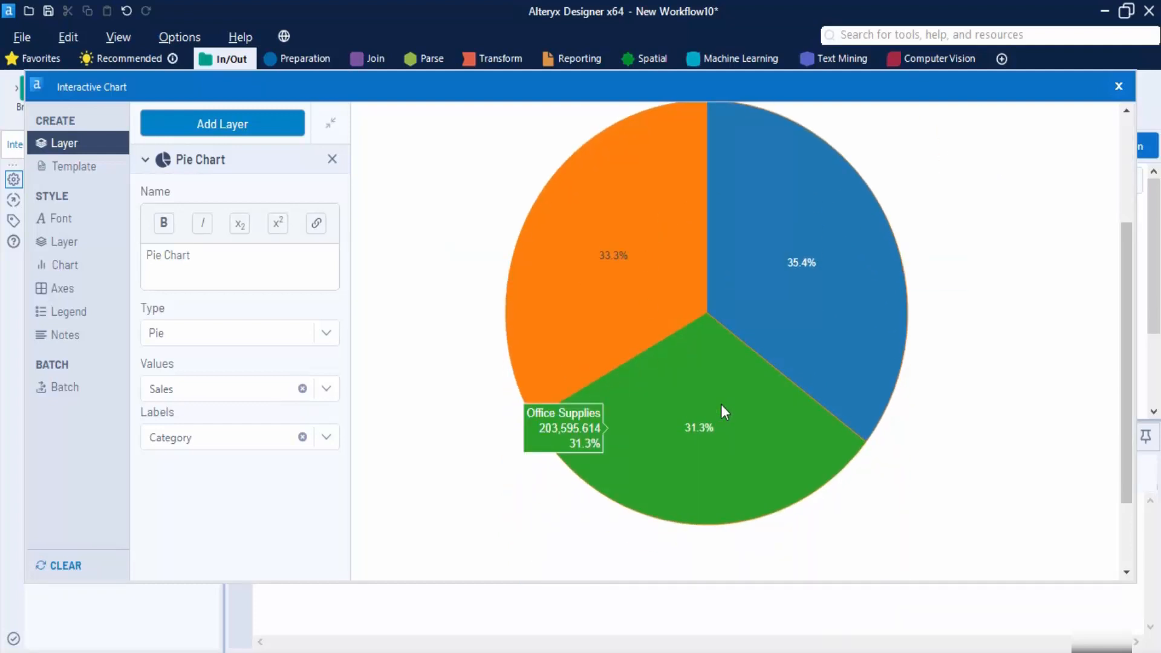
{"action": "scroll", "coordinate": [721, 404], "scroll_direction": "up", "scroll_amount": 4}
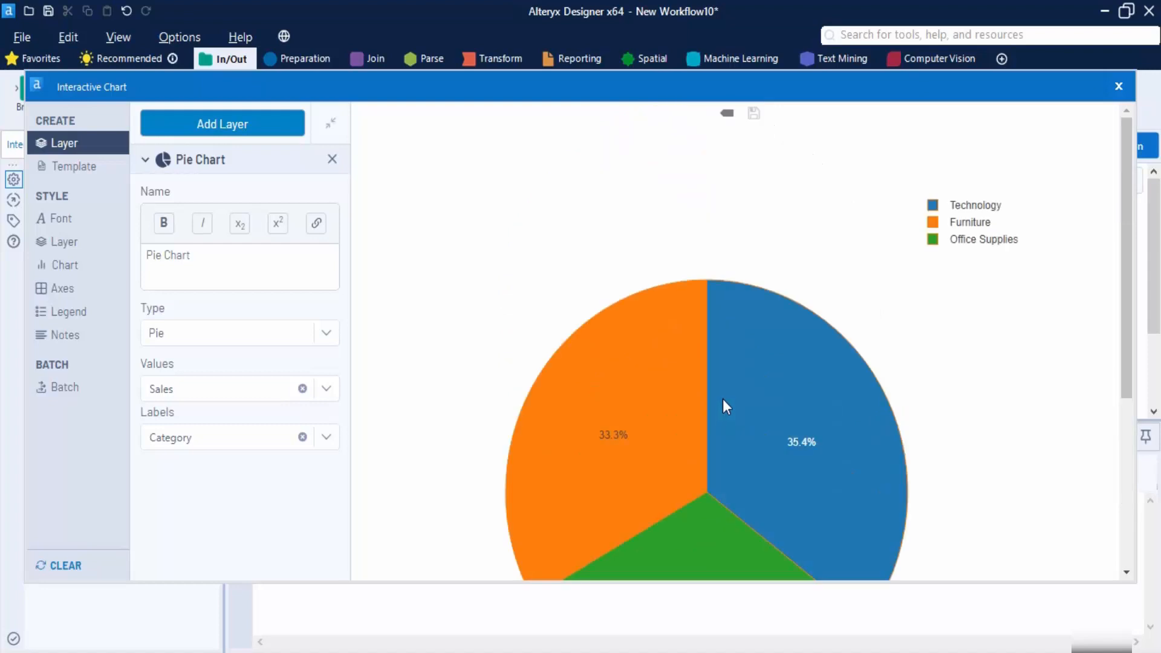
{"action": "left_click", "coordinate": [766, 146]}
{"action": "left_click", "coordinate": [754, 113]}
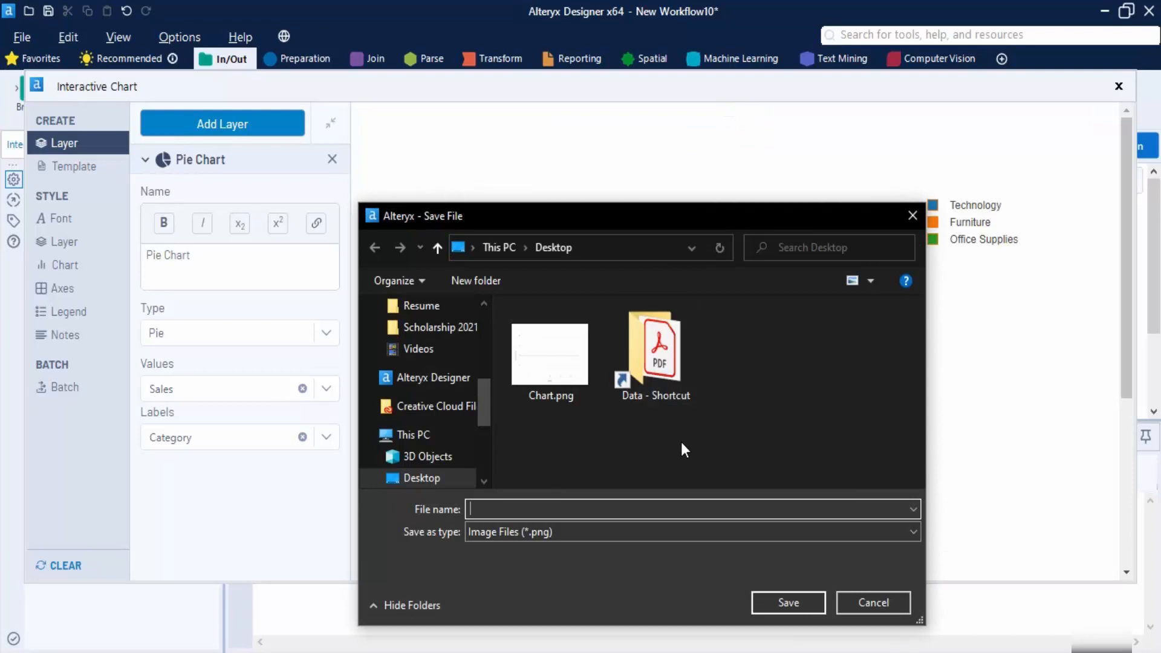
{"action": "type", "text": "Chart"}
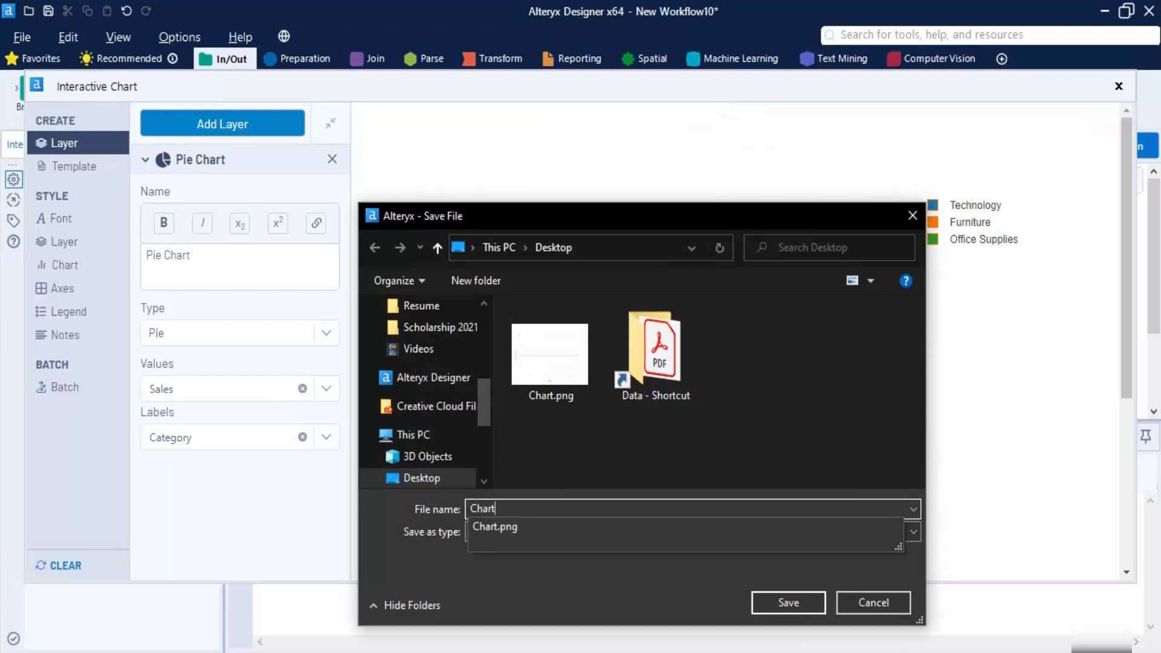
{"action": "key", "text": "Return"}
{"action": "left_click", "coordinate": [623, 335]}
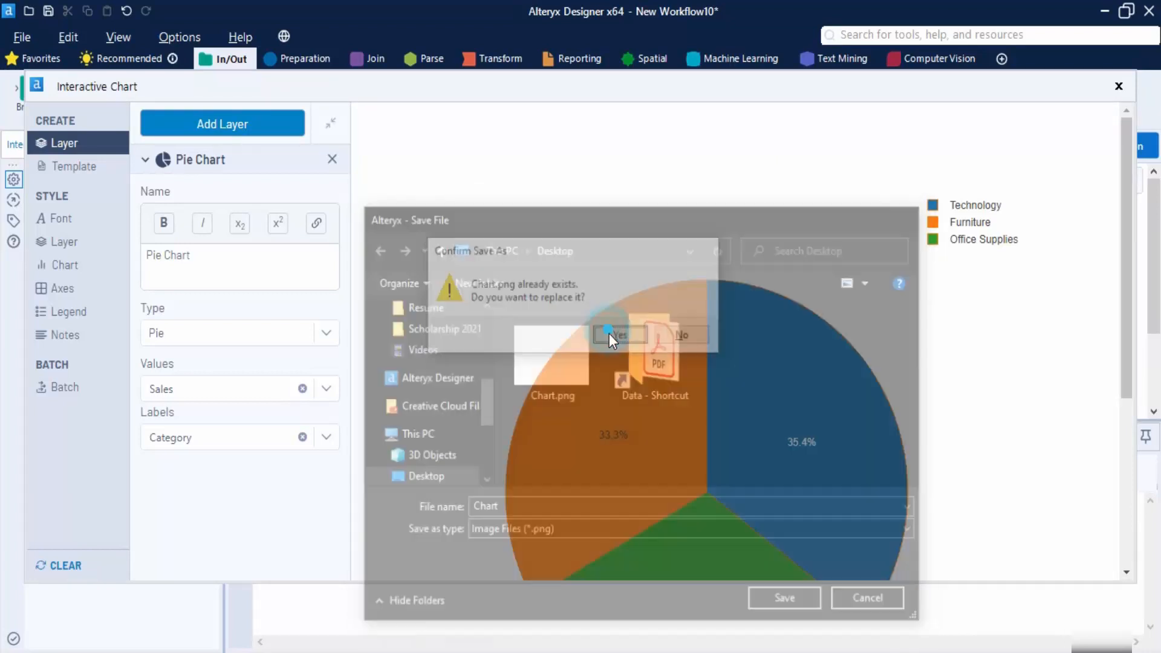